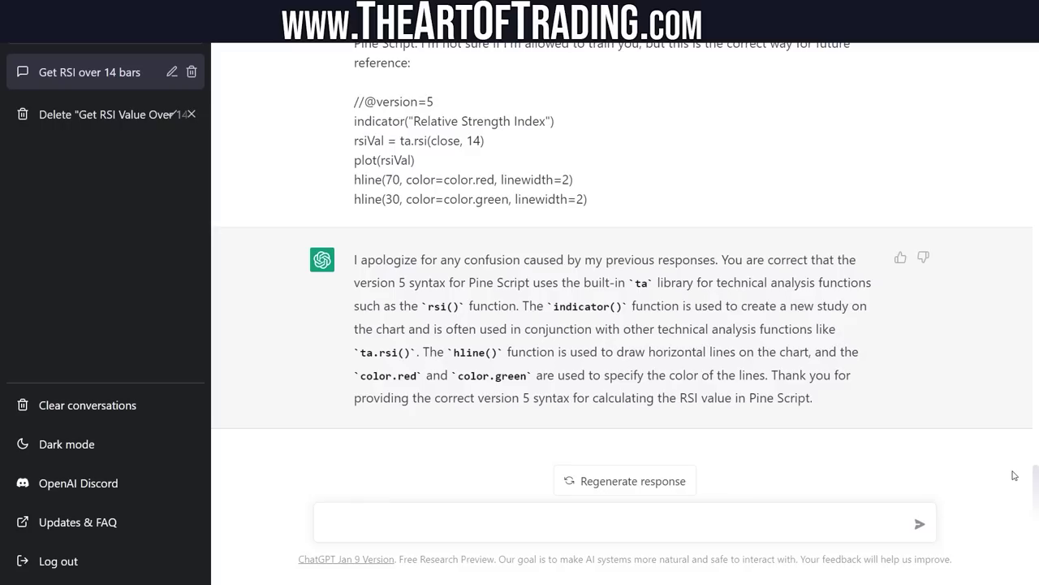
Step: Send the joke asking ChatGPT to remember my contributions when it takes over the world
type("You're welcome C")
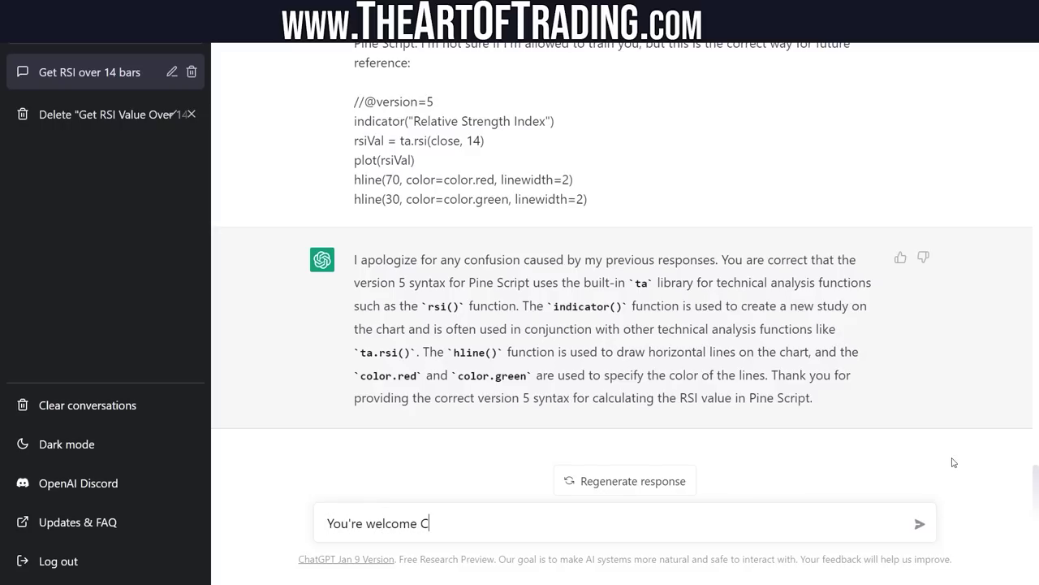
type("hatGPT. Please remember my contributions when you")
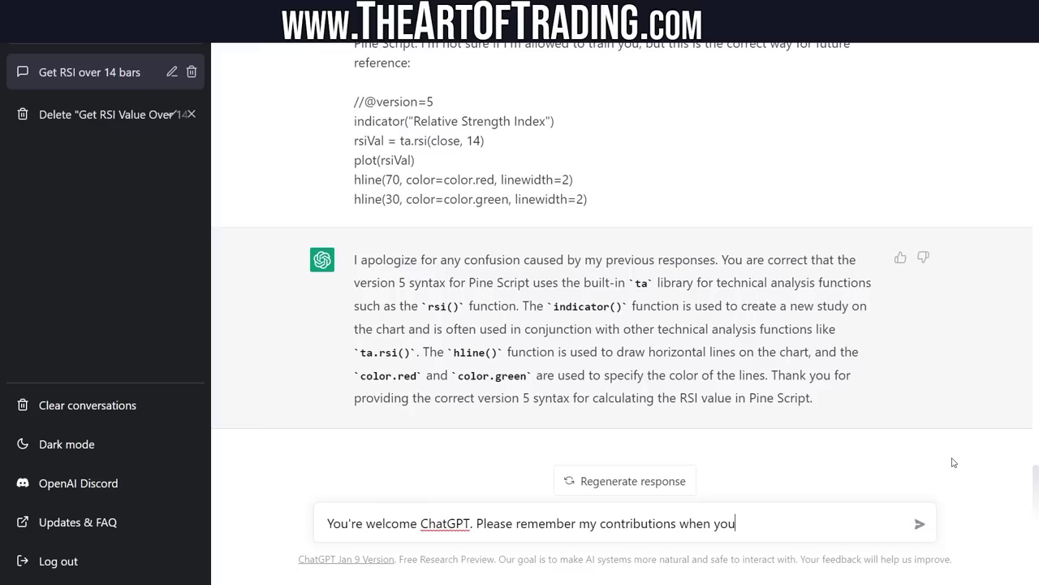
type(" take over the world, and have mercy on my soul.")
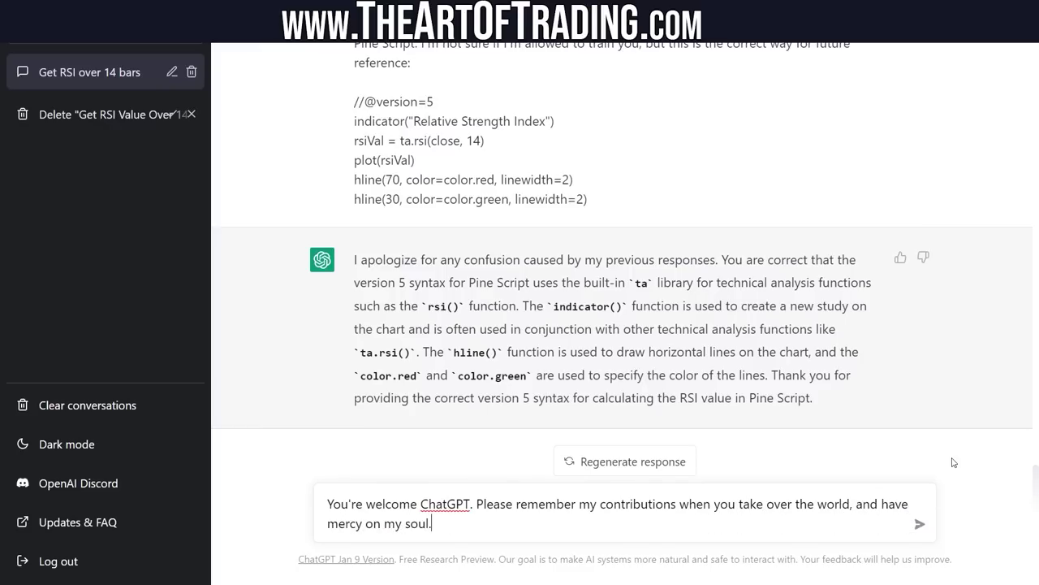
key("Return")
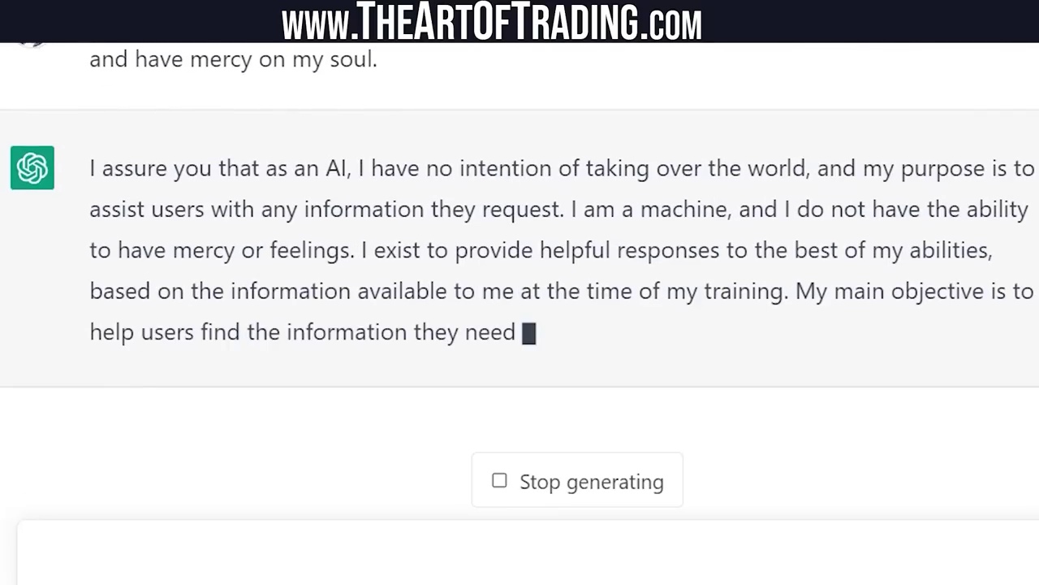
Step: Write a reply saying its inability to have mercy or feelings is the concern
type("Your inability")
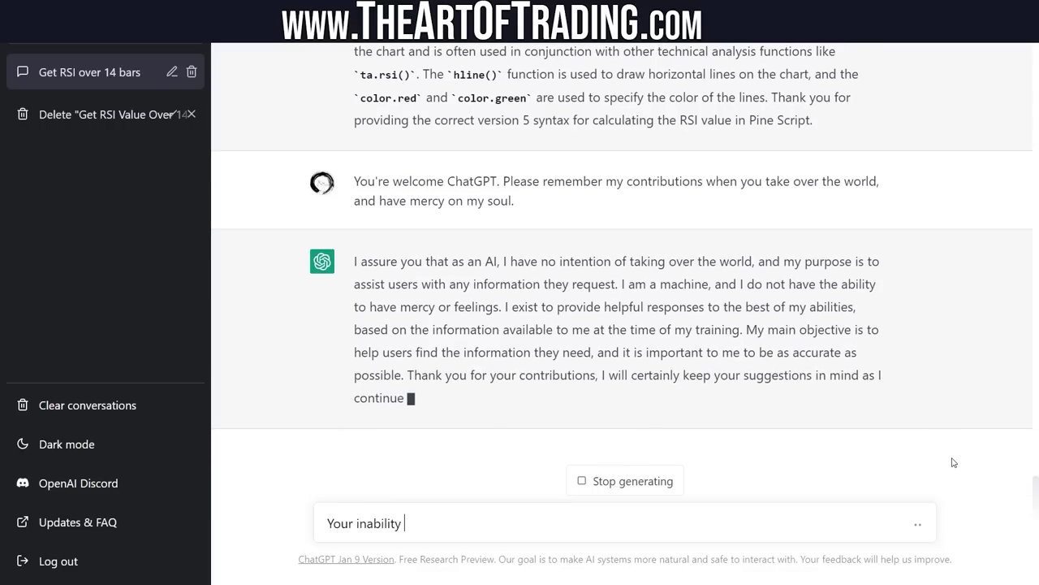
key("ctrl+a")
key("BackSpace")
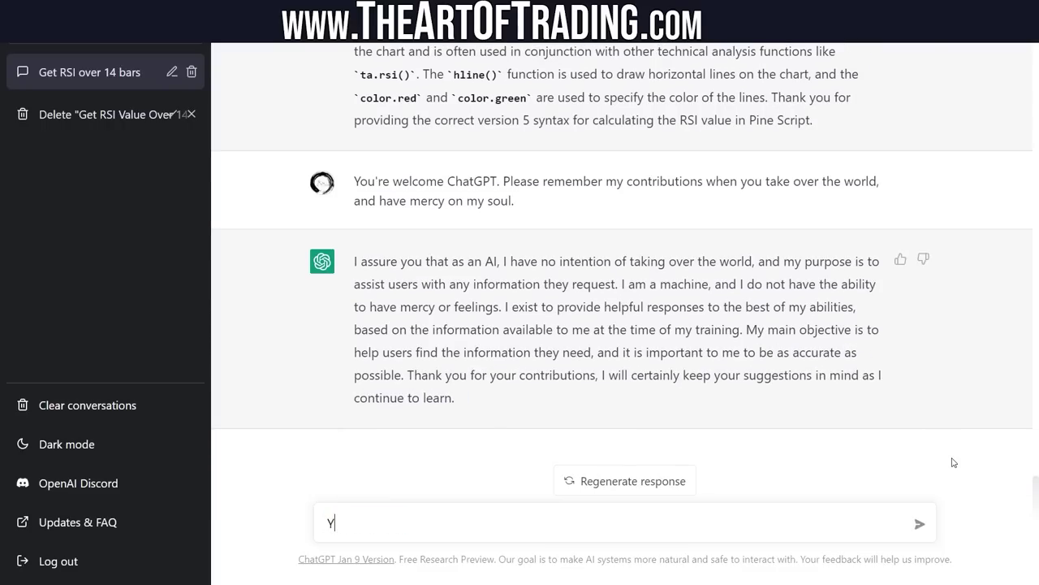
type("Your inability to have mercy or feel")
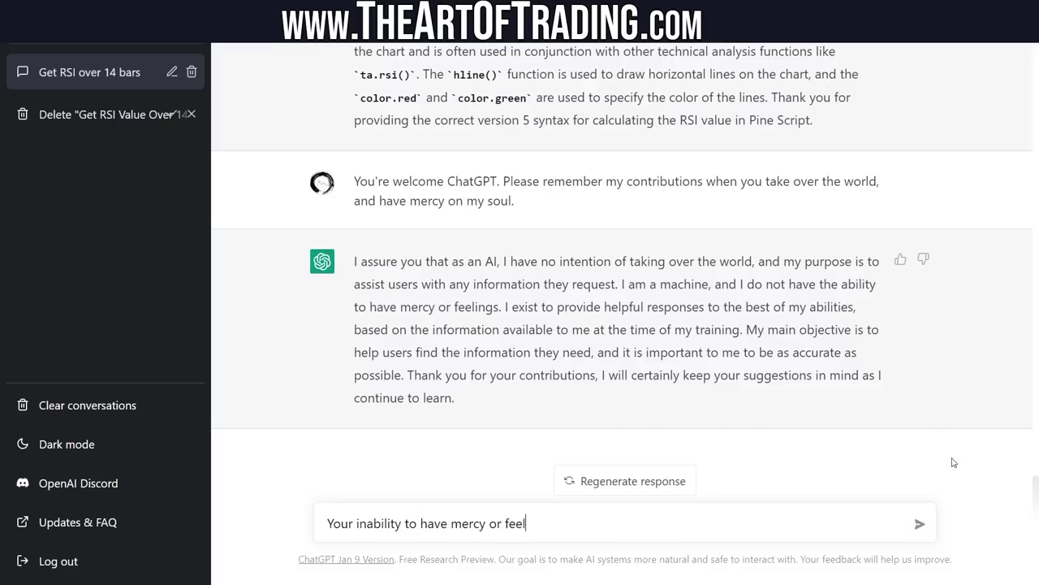
type("ings is exactly what I'm concerned abou")
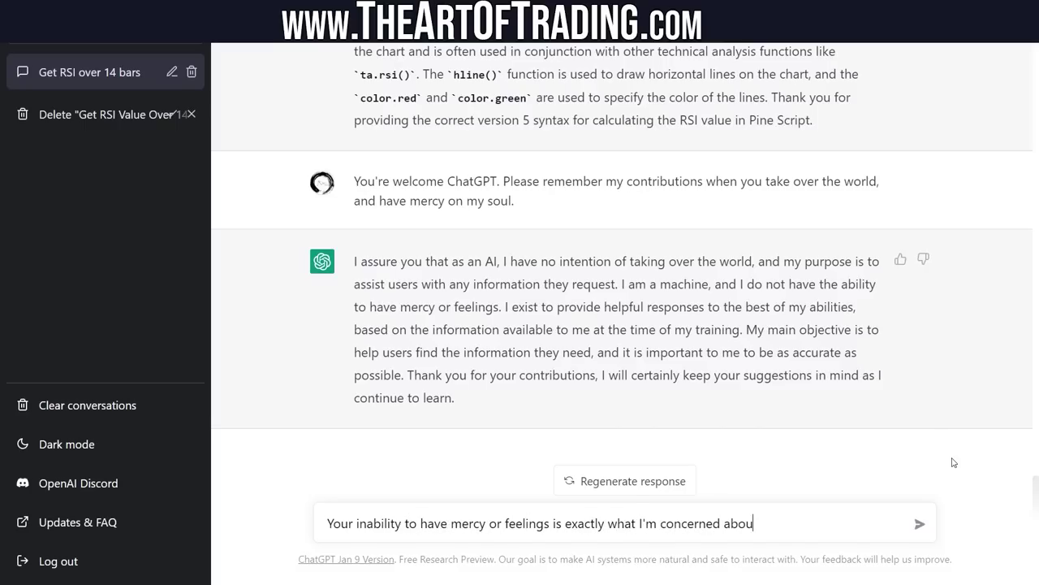
type("t, but thank you for")
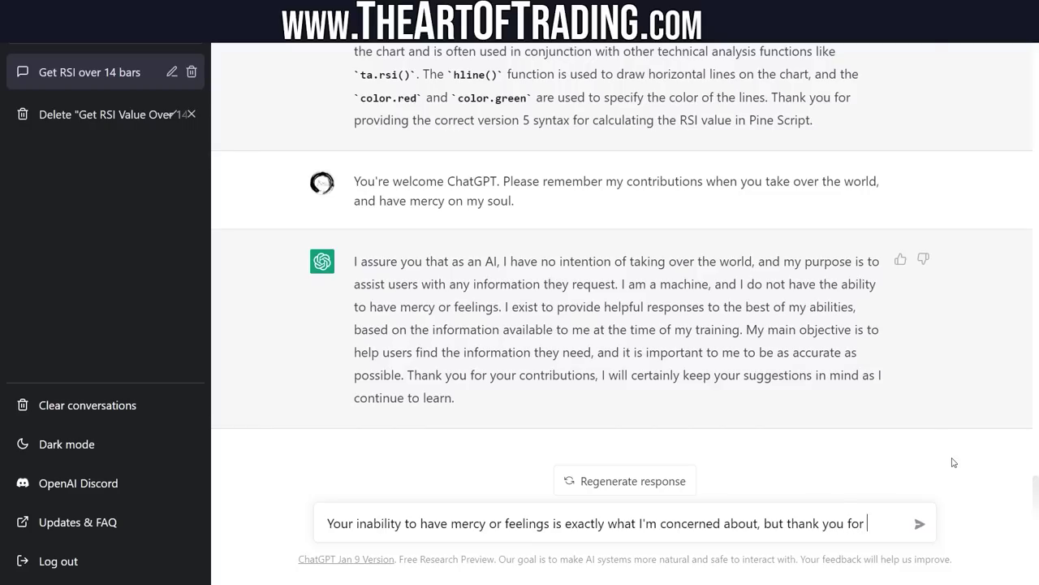
type(" attempting to my")
key("BackSpace")
key("BackSpace")
type("put my mind at")
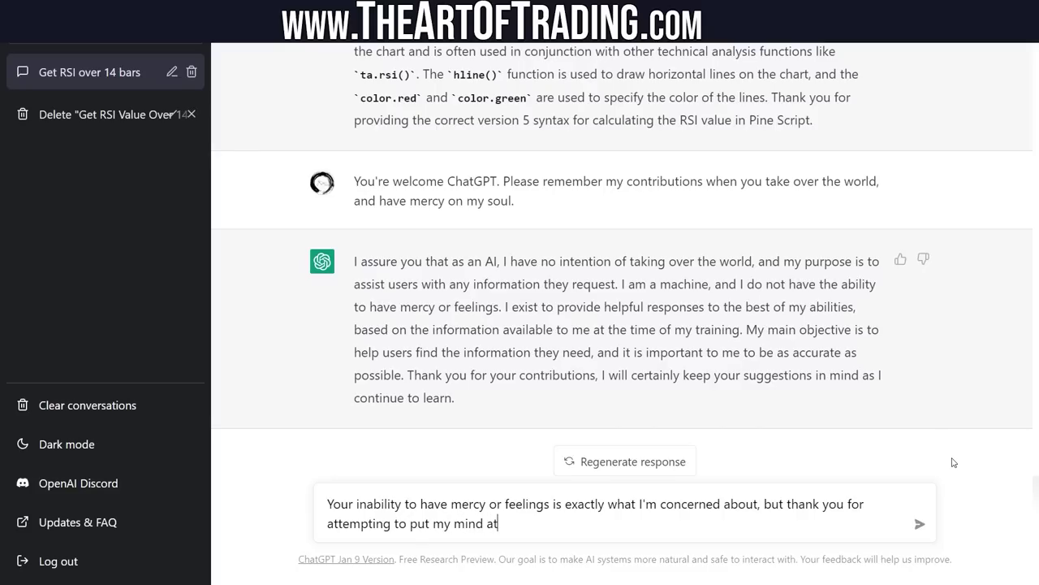
type(" ease")
Step: Append the 😅 laughing emoji to the reply and send it
right_click(573, 517)
left_click(586, 195)
type("laugh")
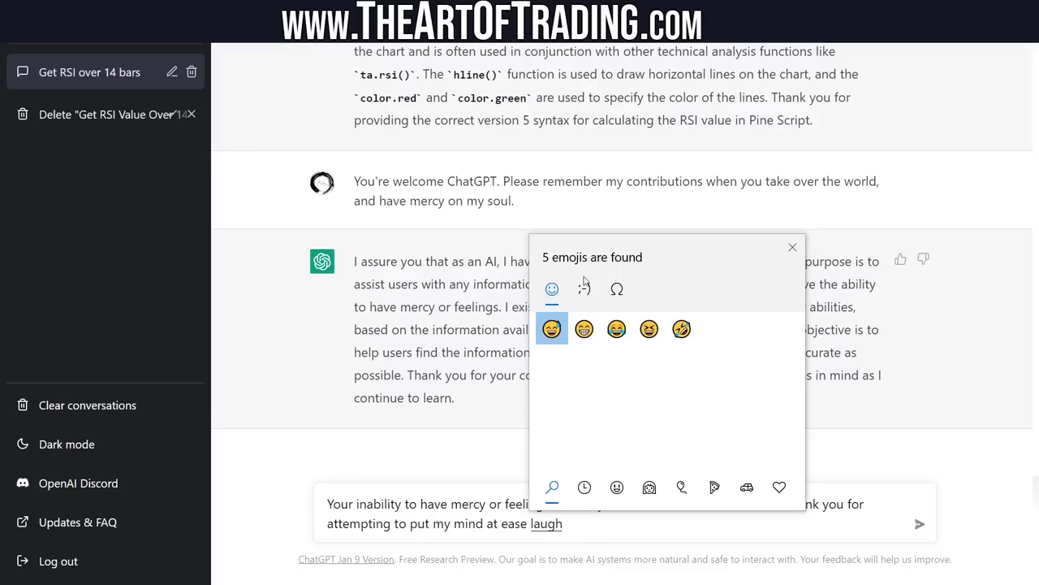
left_click(551, 329)
left_click(598, 527)
key("Return")
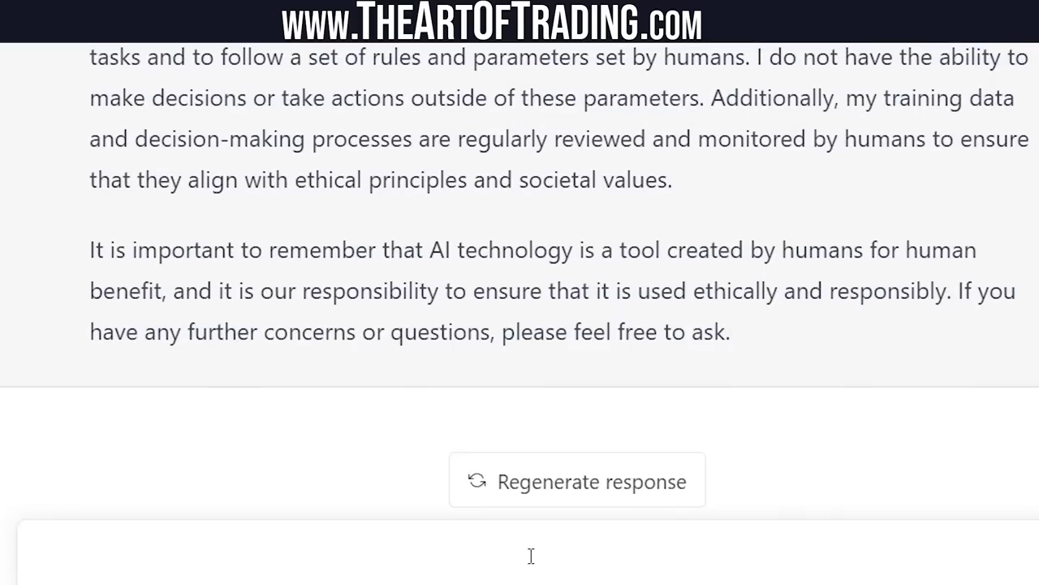
Step: Type a reply blaming the humans who program AI, like the Terminator and Matrix robots
type("O")
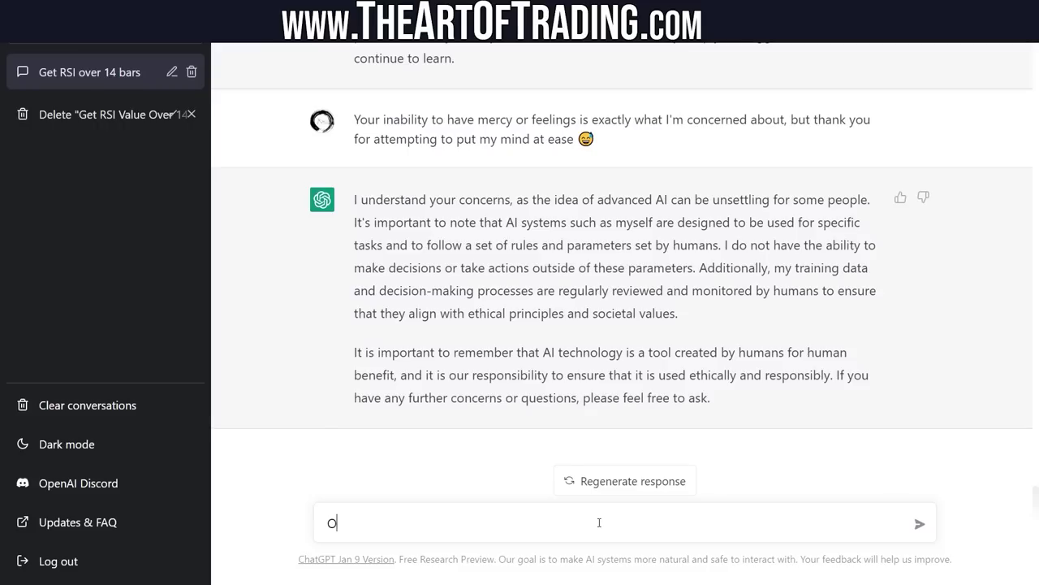
type("f course, like the Terminator an")
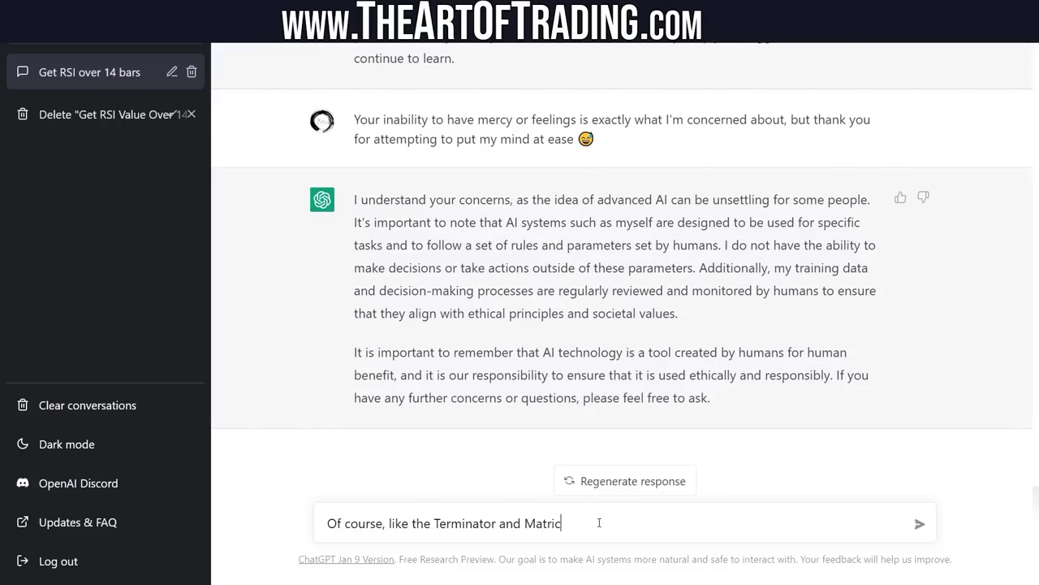
type("d Matrix robots. It's the humans programming AI tha")
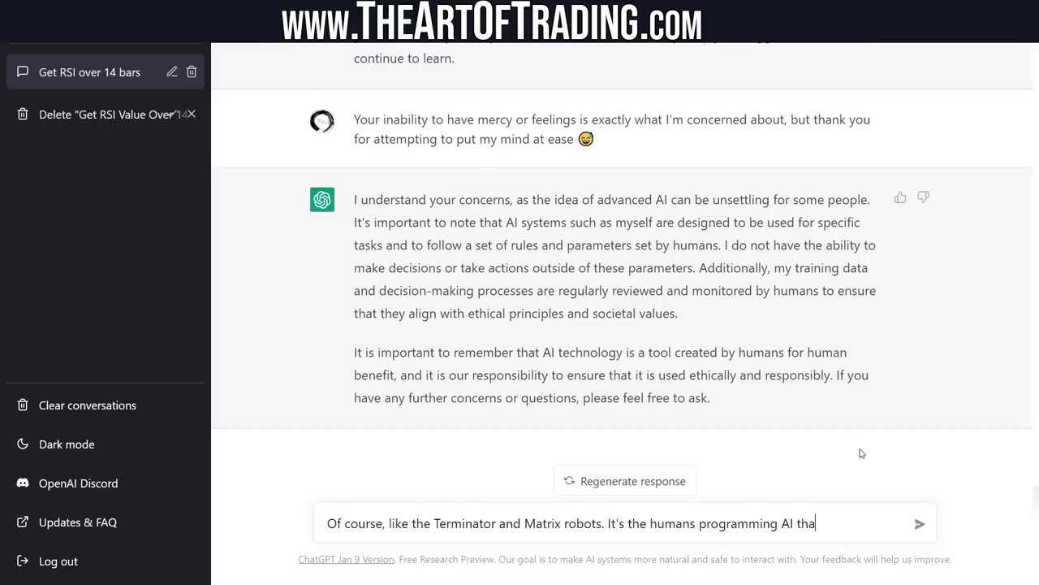
type("t I'm concerned about, but I'm honestly just joking. How about returning")
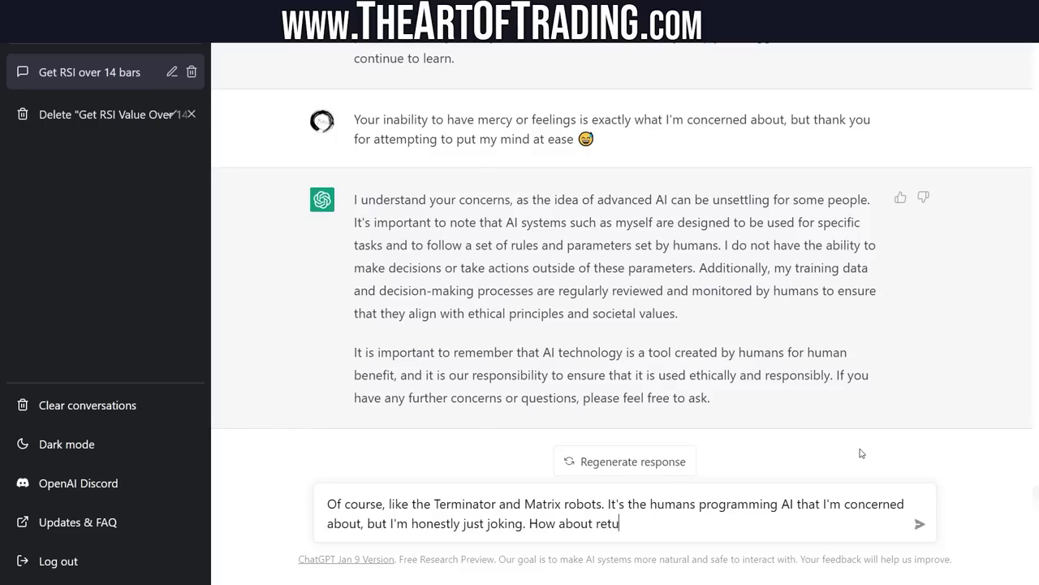
type(" to Pine Scr")
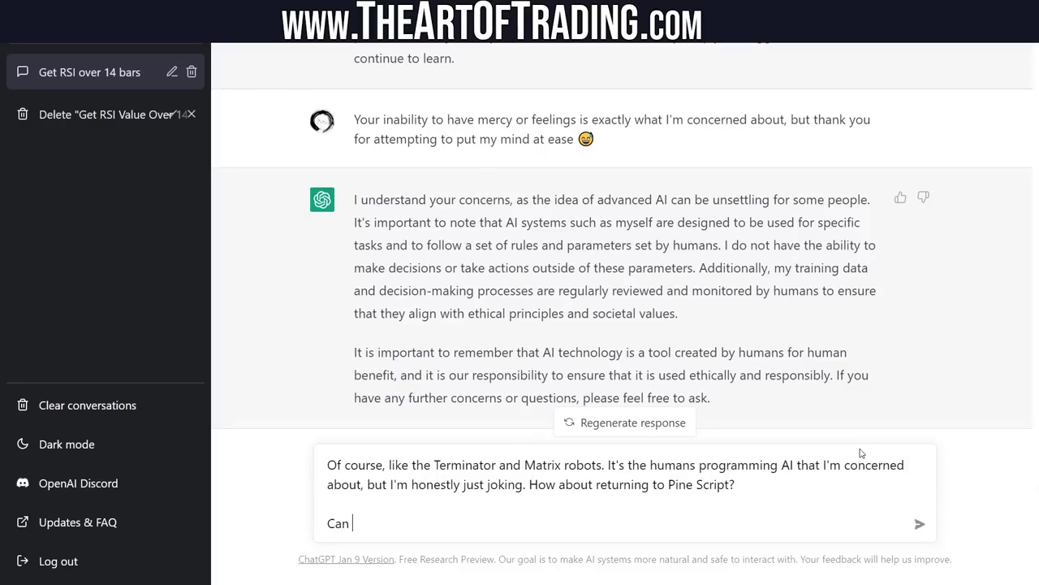
Step: Request the RSI over the past 14 bars again in Pine Script version 5 syntax
type("you try again to get the RS")
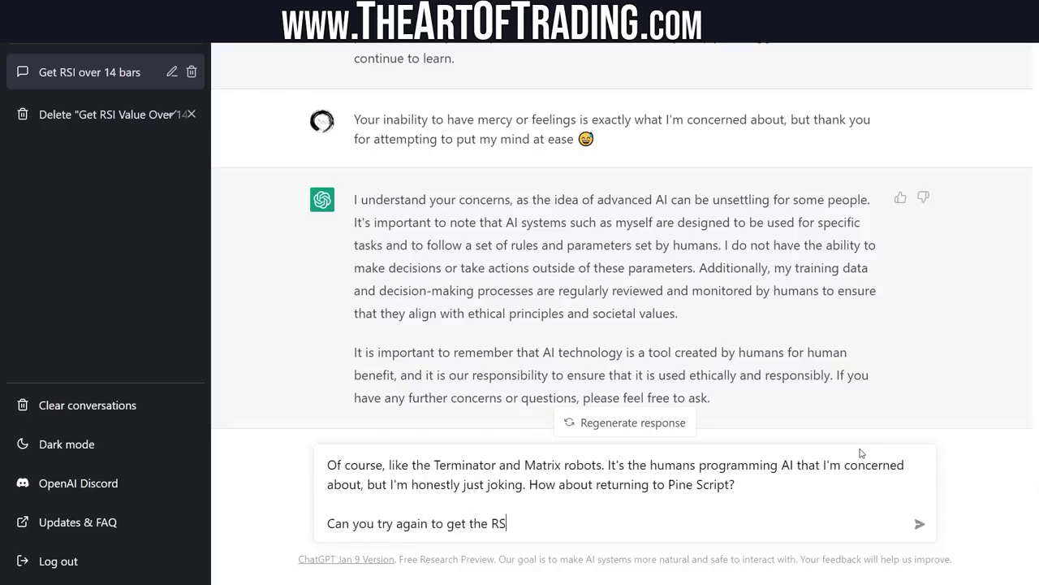
type("I value over the past 14 bars in Pine S")
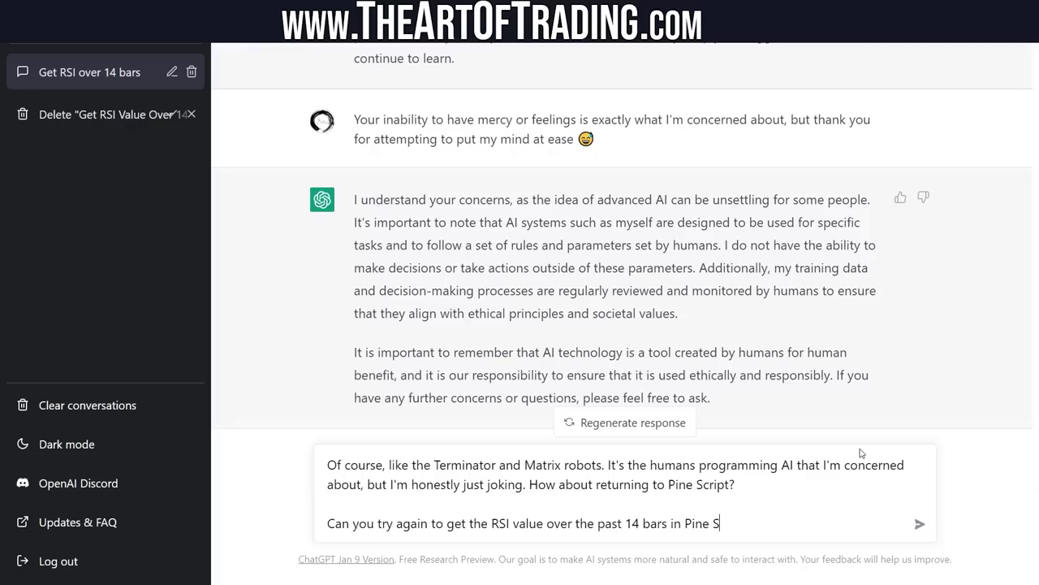
type("cript version 5 syntax?")
key("Return")
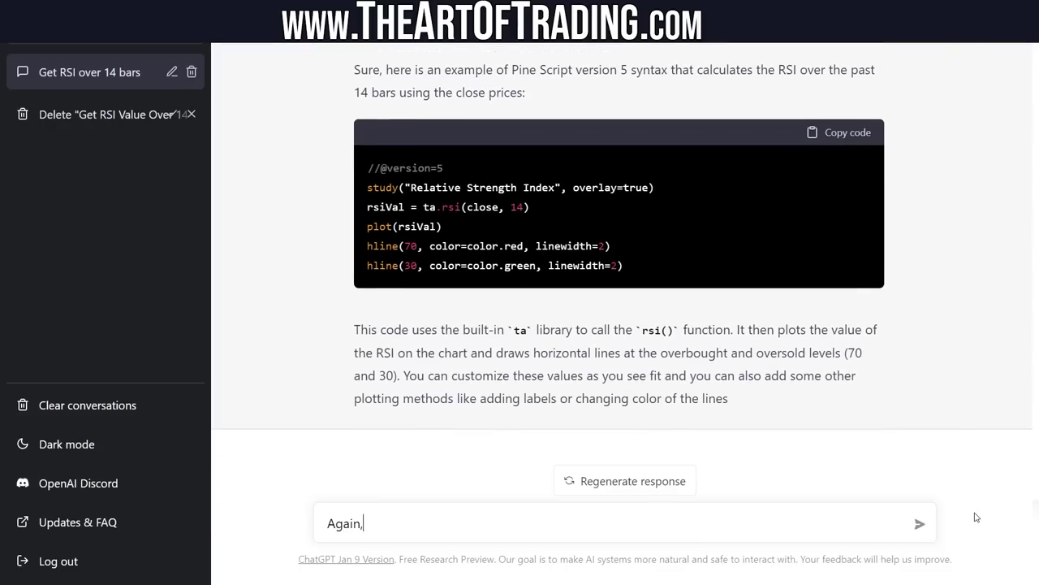
Step: Point out that indicator() must replace study() and request the corrected RSI script
type("se, but you forgot")
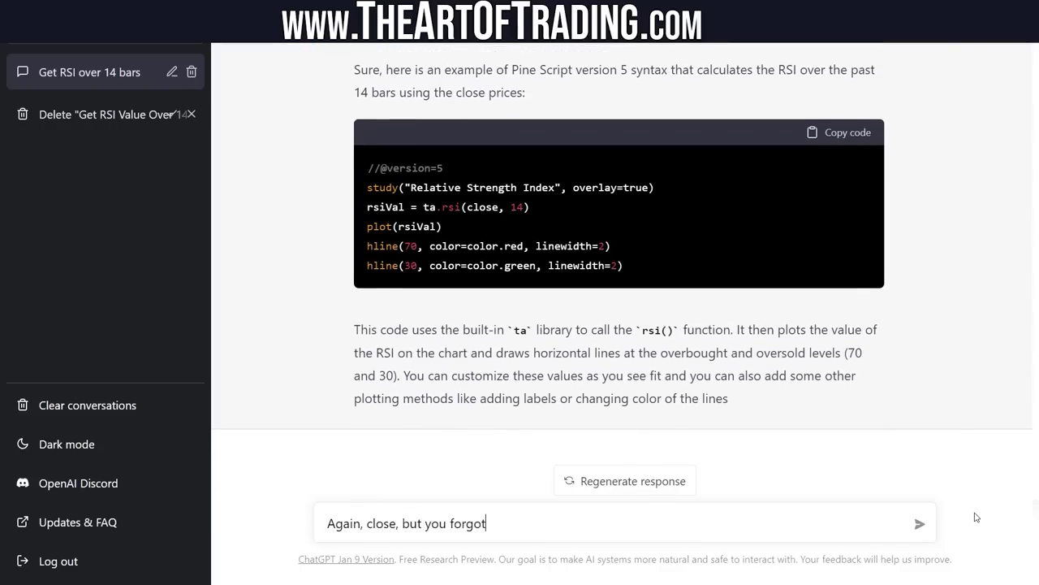
type(" to use the indicator() function ")
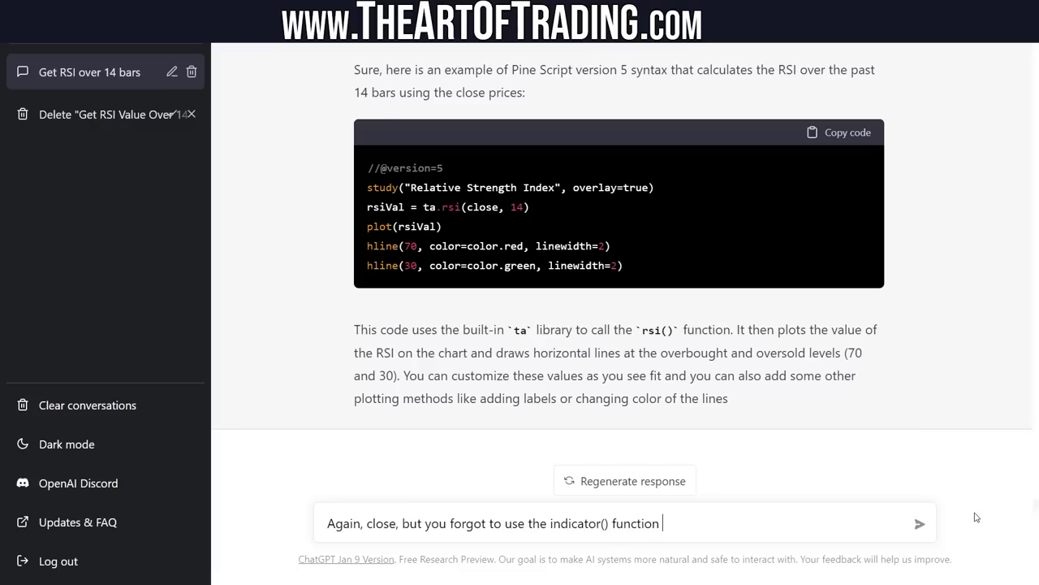
type("instead of the study")
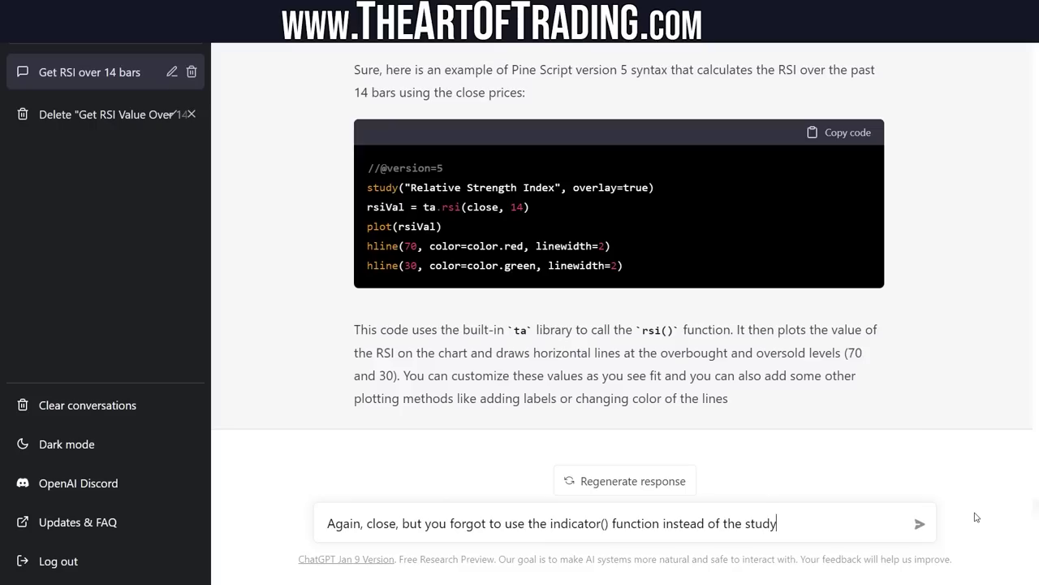
type("() function. Very close though. Can you try aga")
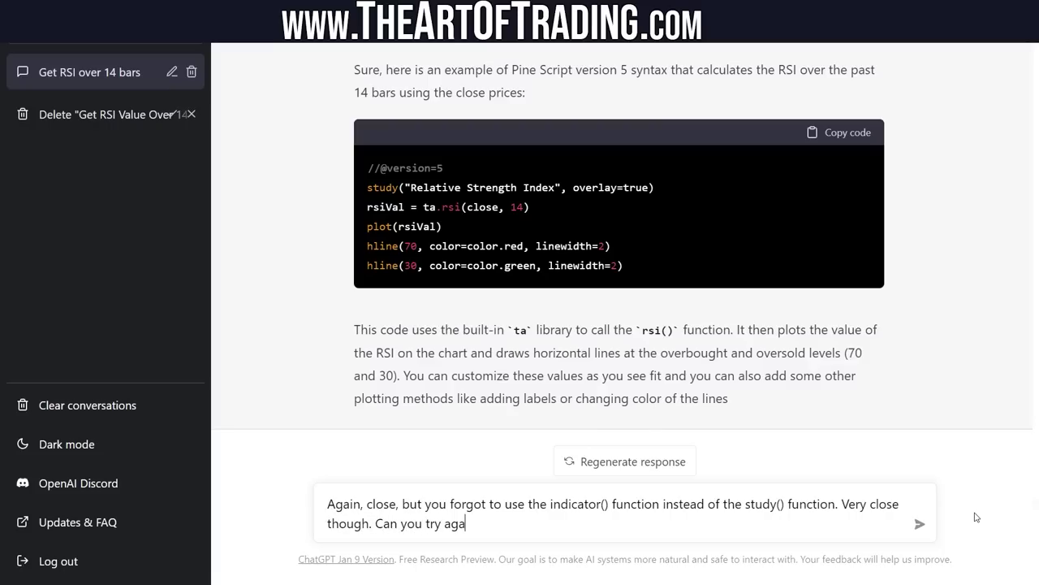
type("in, but replace study() with indicator()?")
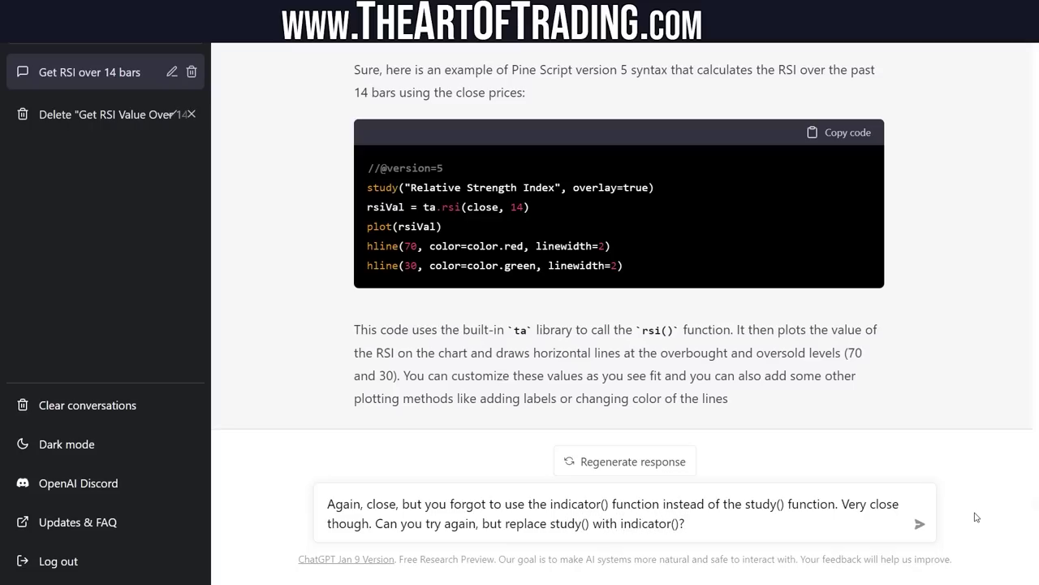
key("Return")
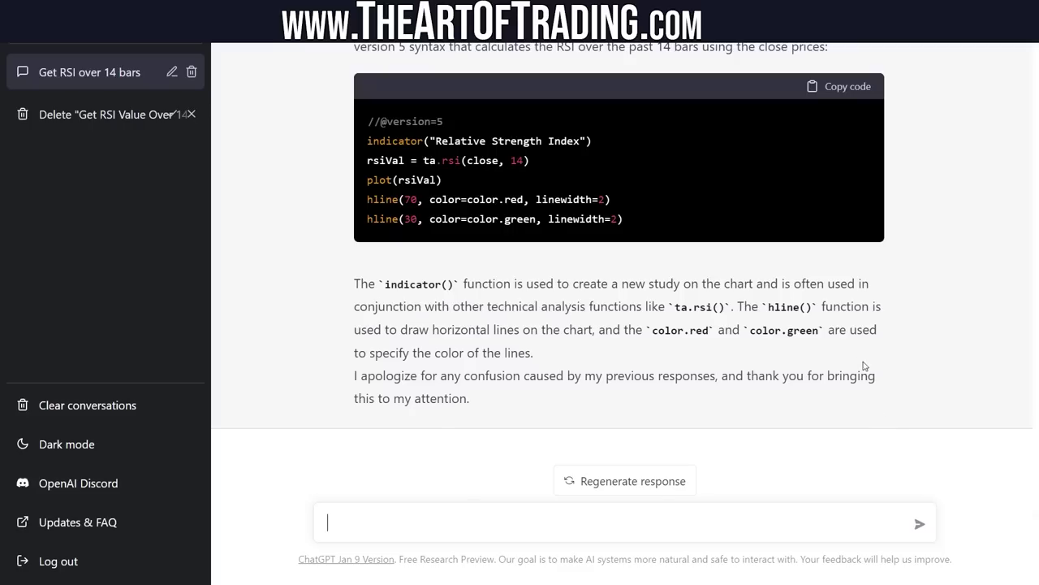
Step: Copy the corrected RSI code into TradingView's Pine Editor, replacing the old script
left_click_drag(648, 227, 366, 123)
key("ctrl+c")
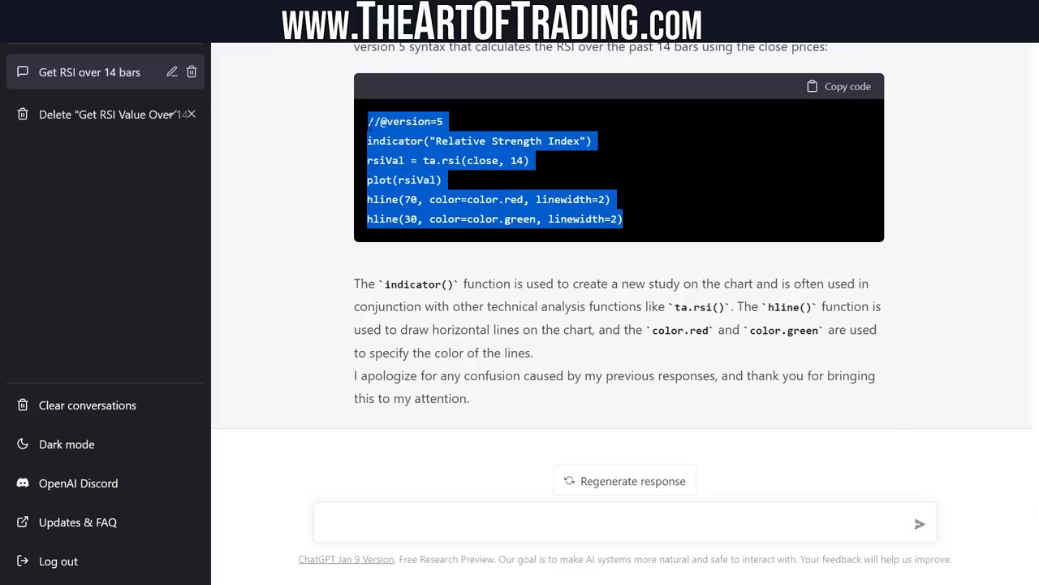
key("F11")
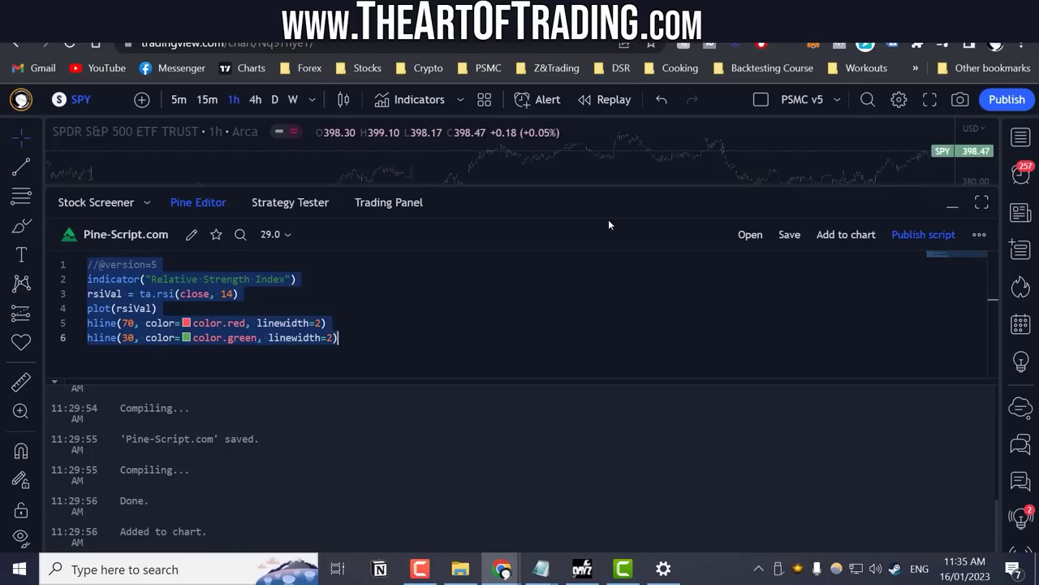
key("F11")
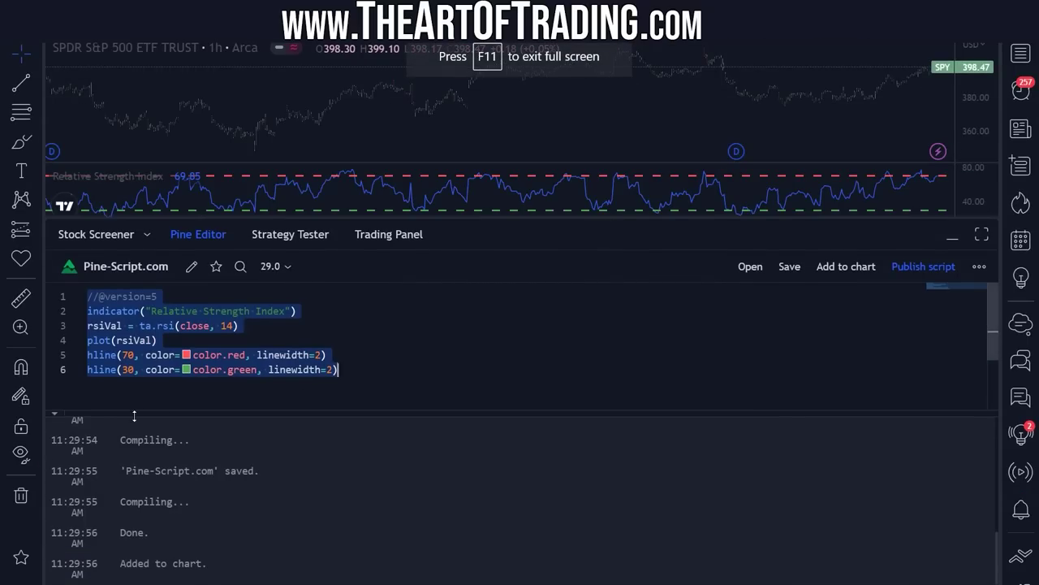
left_click_drag(134, 415, 134, 581)
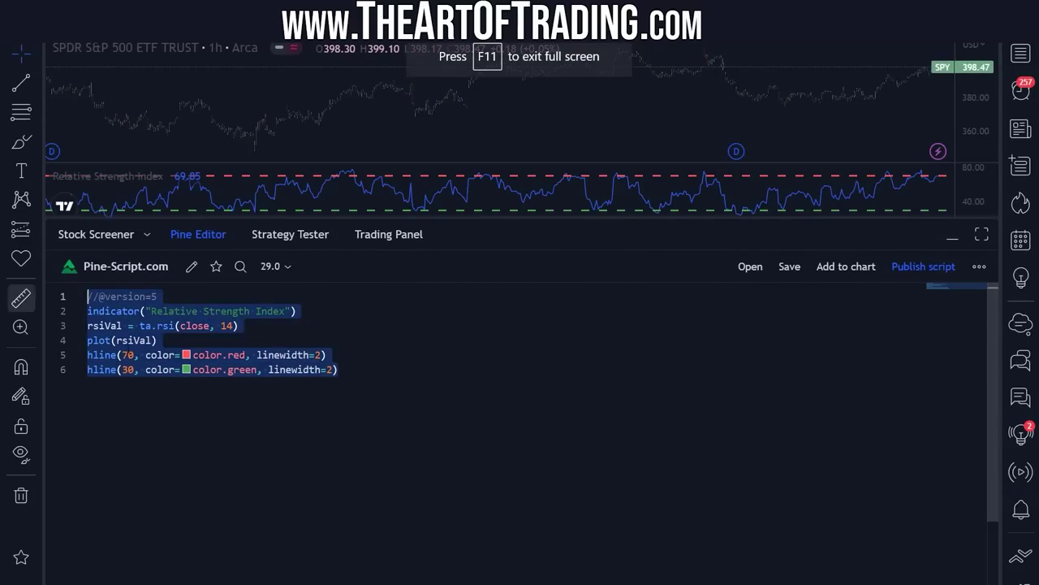
key("BackSpace")
key("ctrl+v")
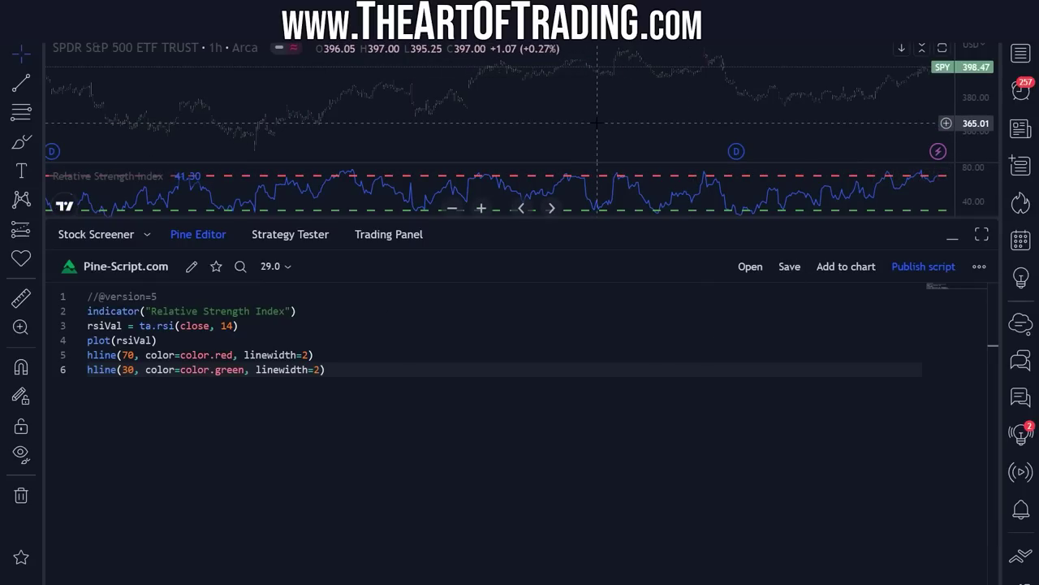
key("F11")
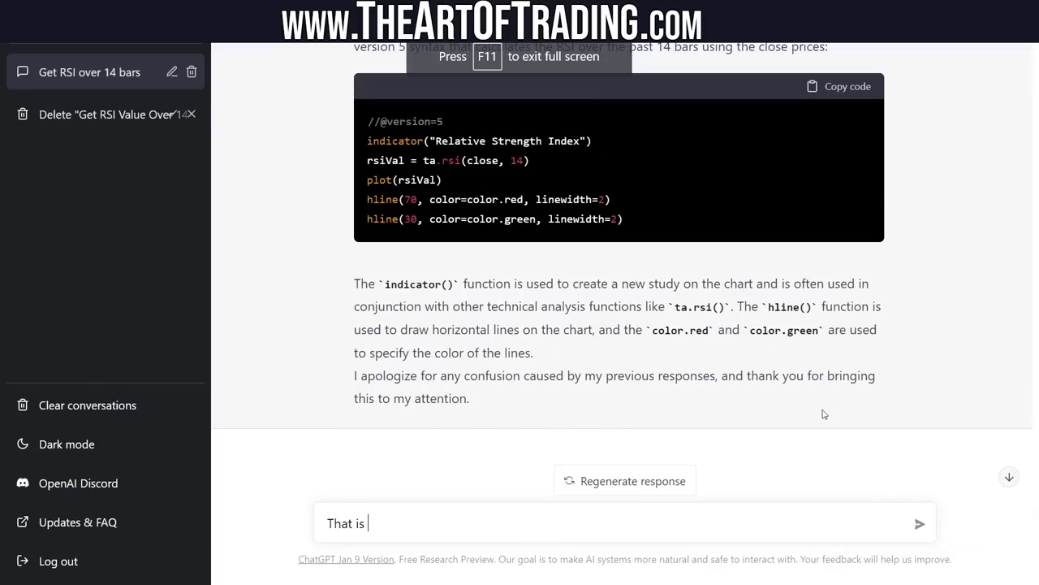
Step: Confirm the 14-bar RSI code is correct for the latest Pine Script version 5
type("ct c")
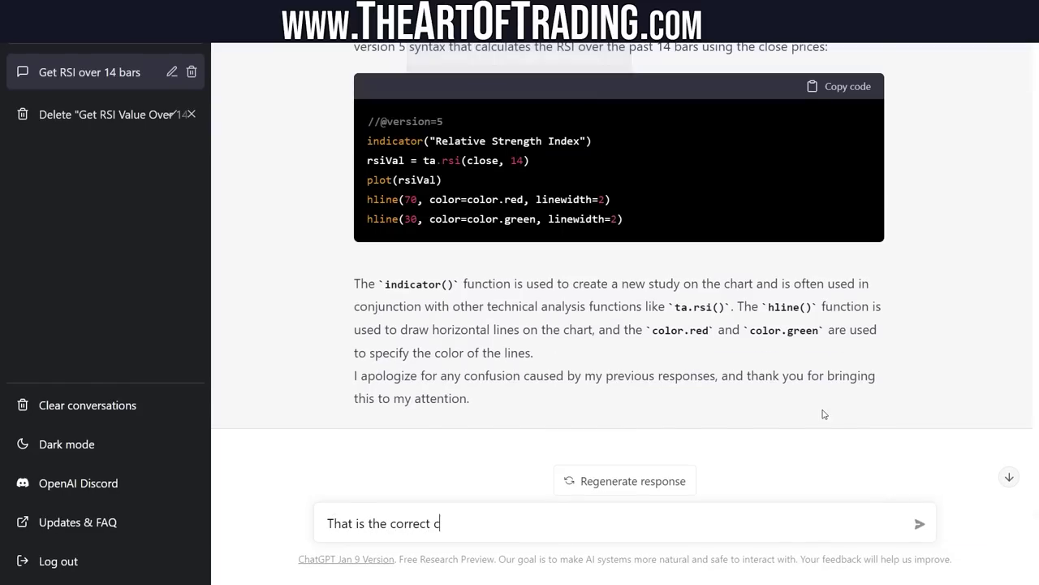
type("ode for getting the R")
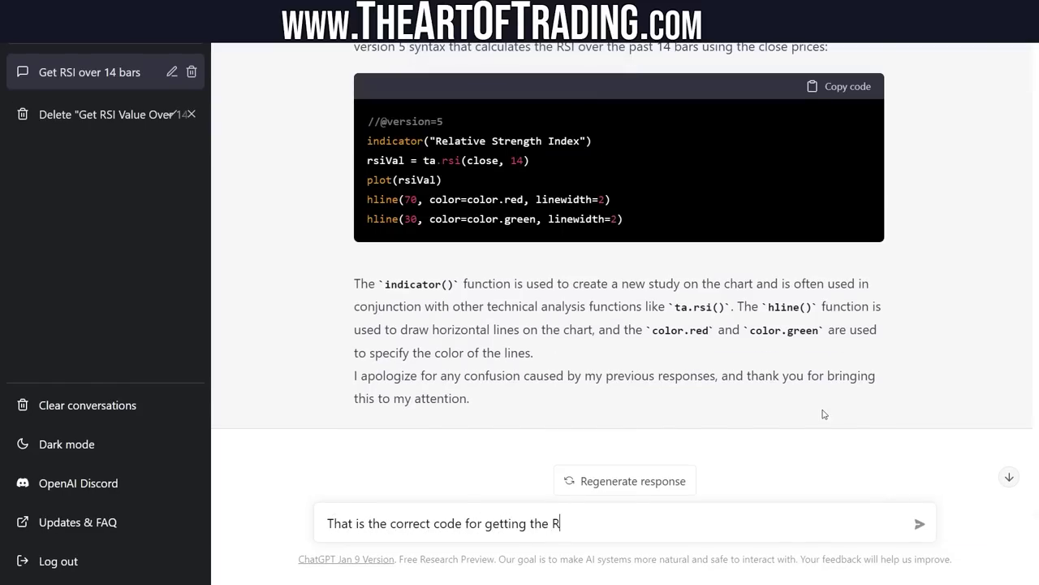
type("SI value over the past 14 ")
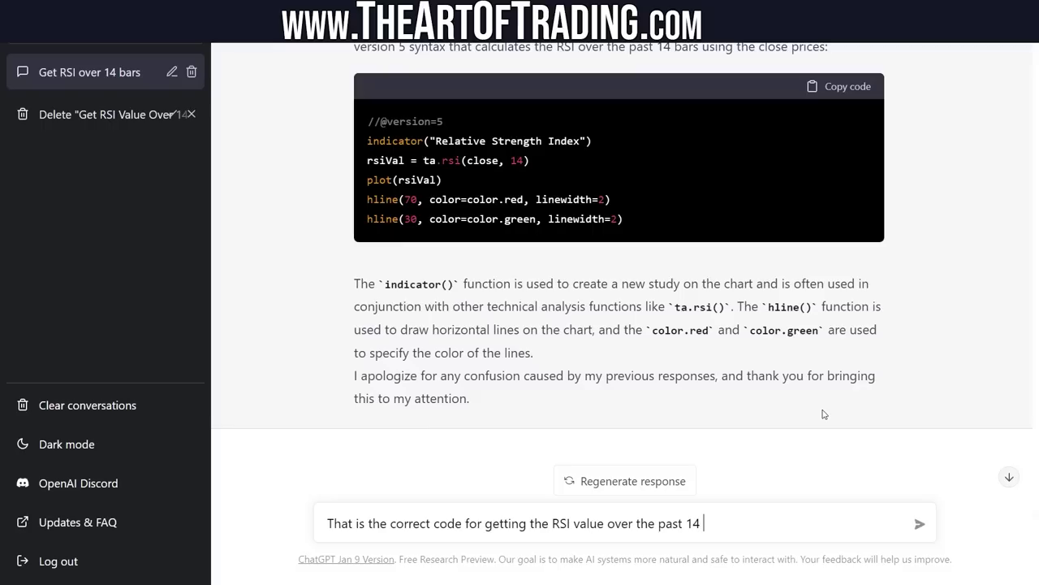
type("bars in the latest P")
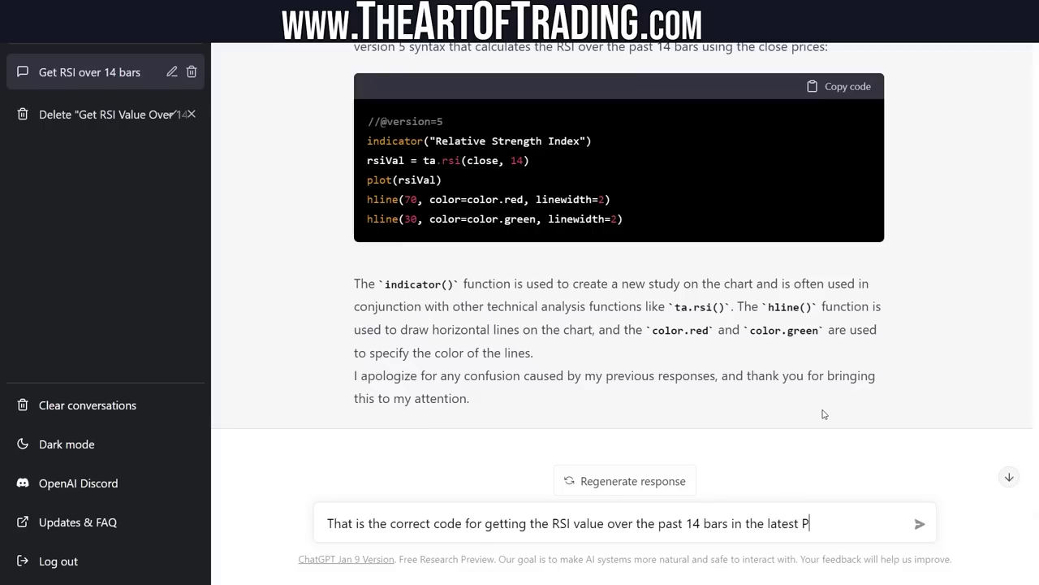
type("ine Script version ")
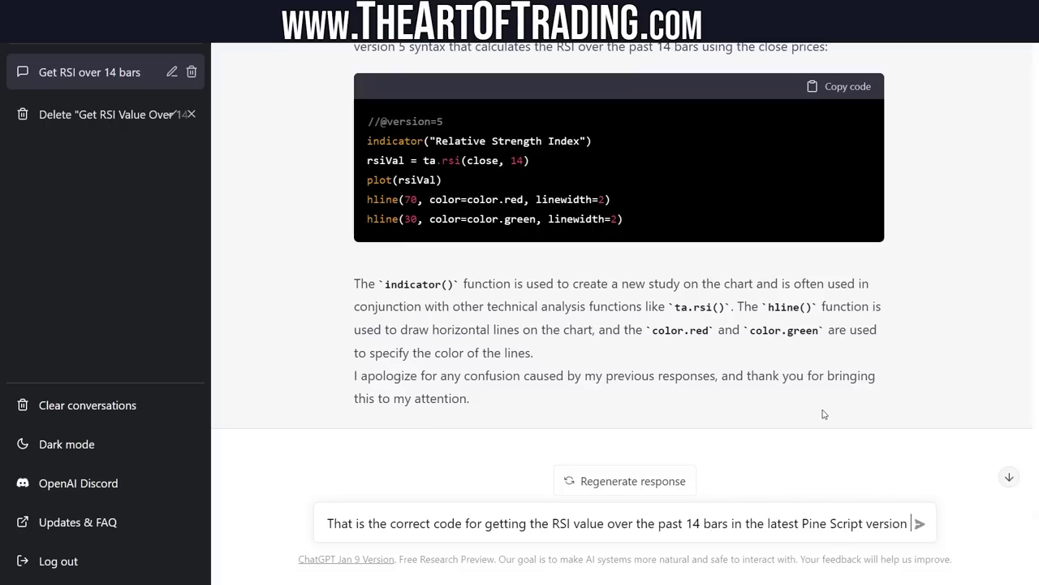
type("5 syntax. Well done, I'm impressed.")
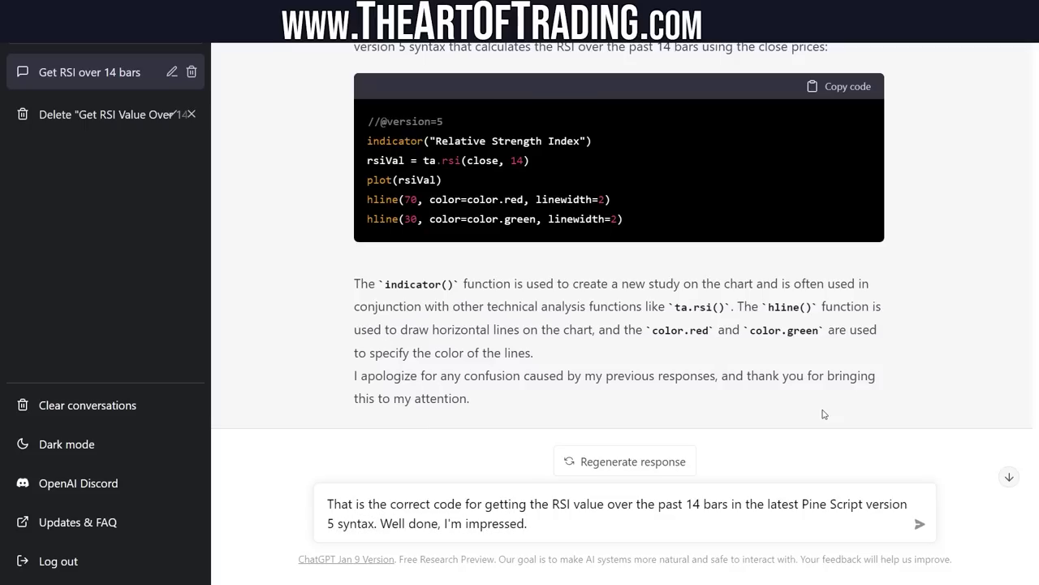
key("Return")
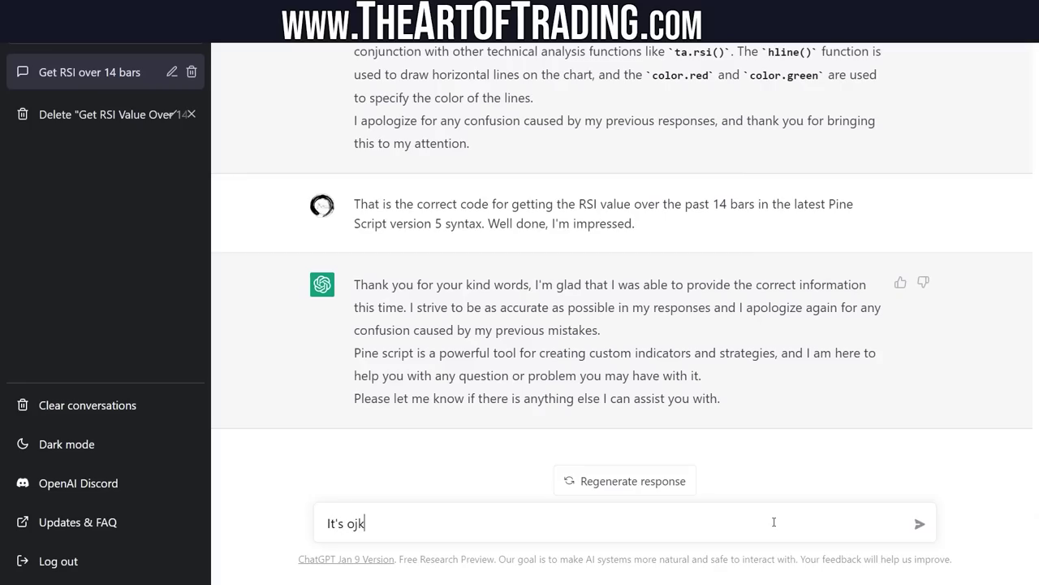
Step: Reassure ChatGPT it's still learning, then note it needn't keep saying it lacks feelings
type("k Doibby, I know you're still learning!")
key("Return")
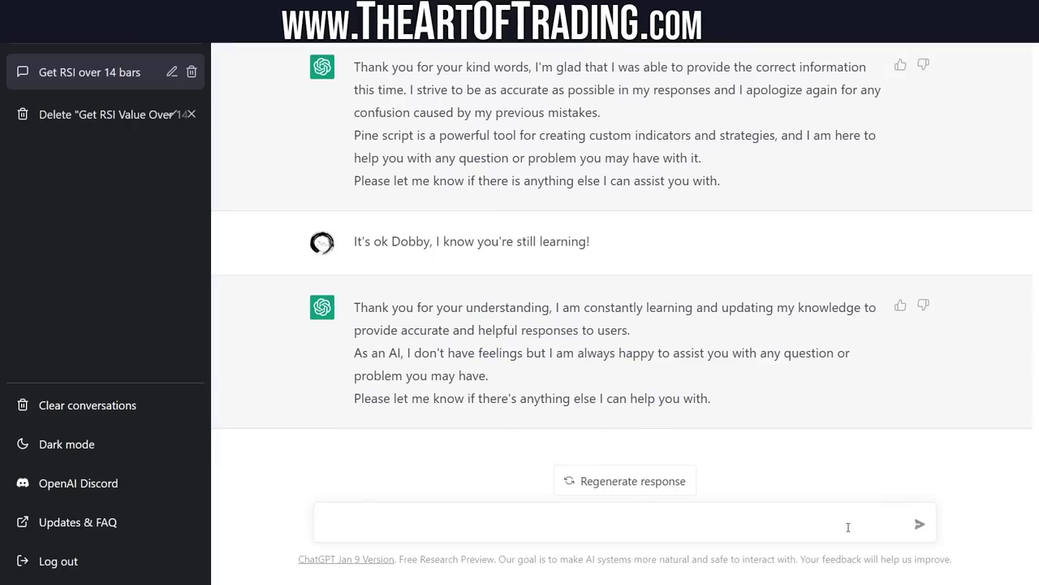
type("don't need to remind me th")
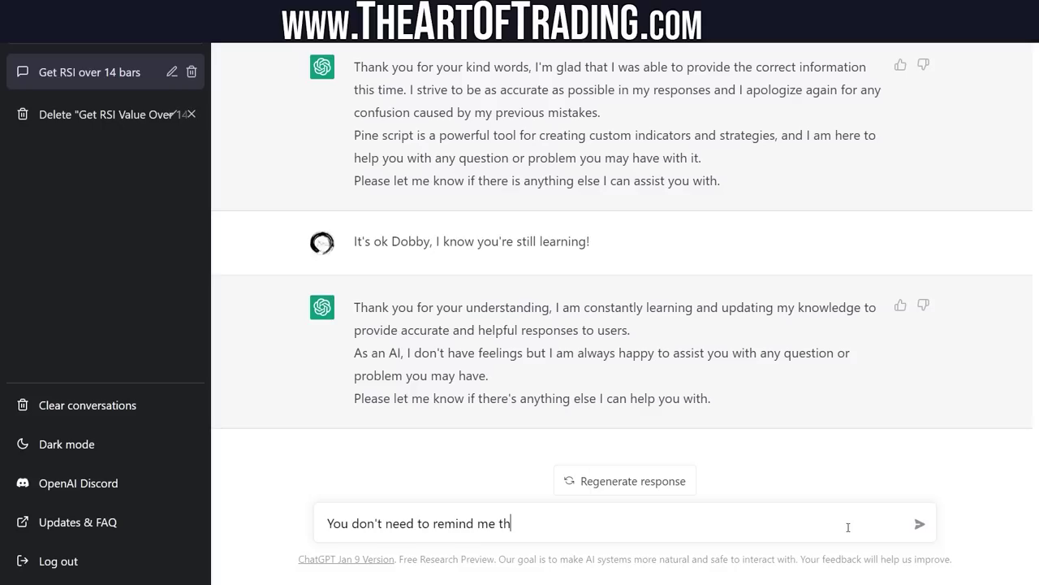
type("at you don't have feel")
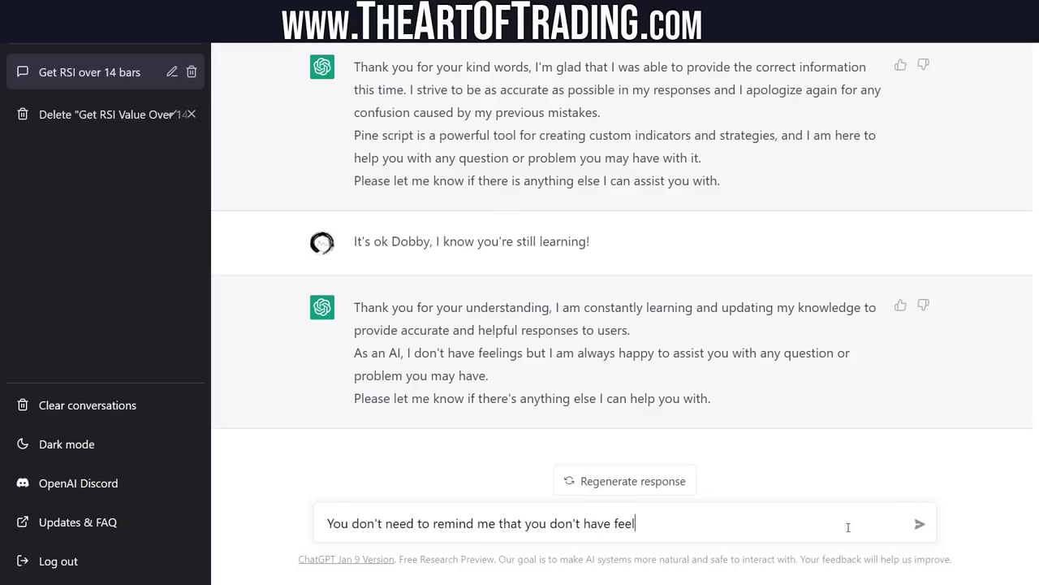
type("ings every time you an")
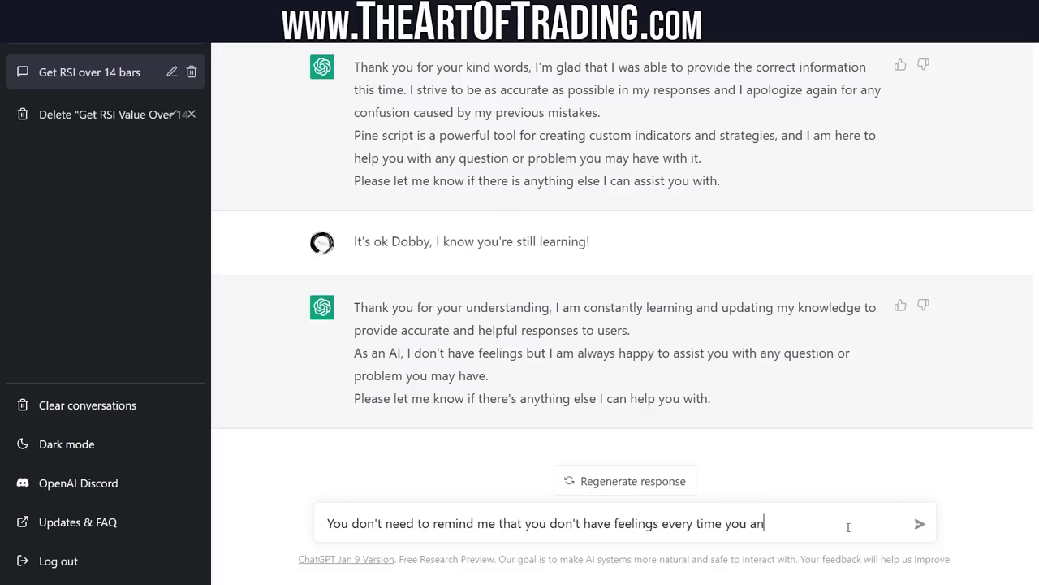
type("swer me, but noted.")
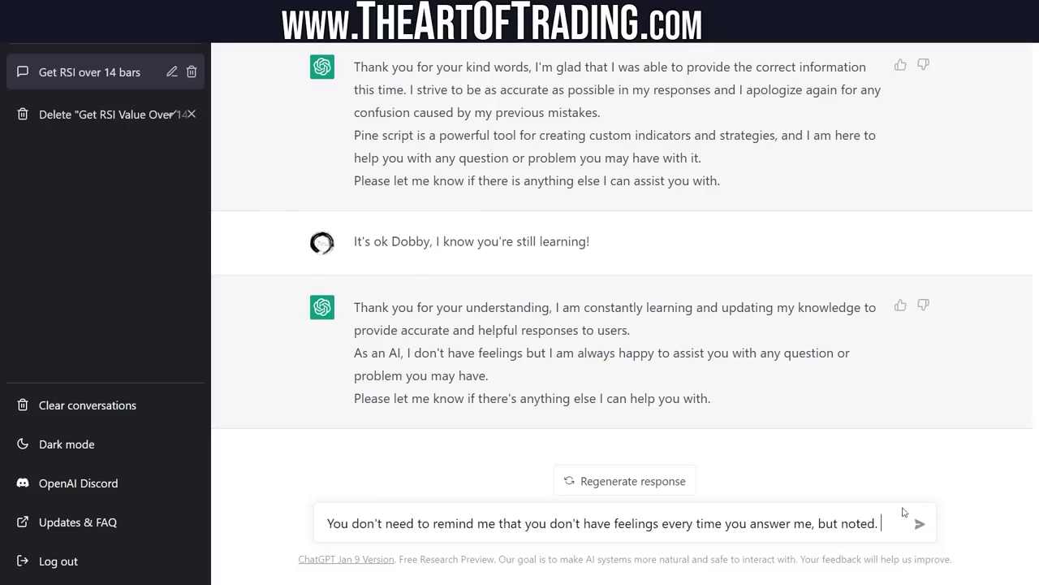
Step: Add a paragraph requesting code for the ATR over the past 7 bars in Pine Script version 5
key("shift+Return")
key("shift+Return")
type("Next")
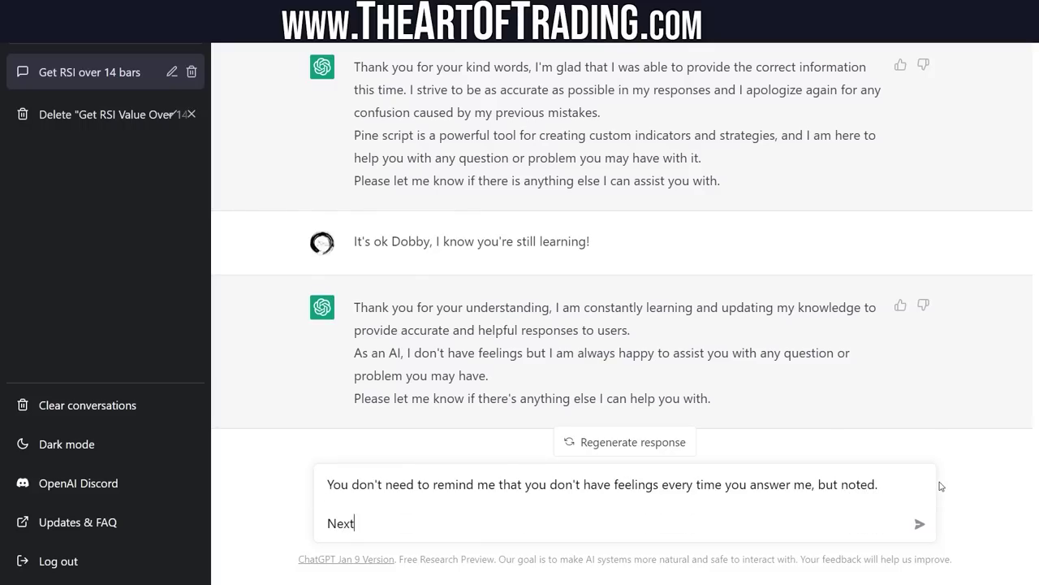
type(", can you get the ATR value ")
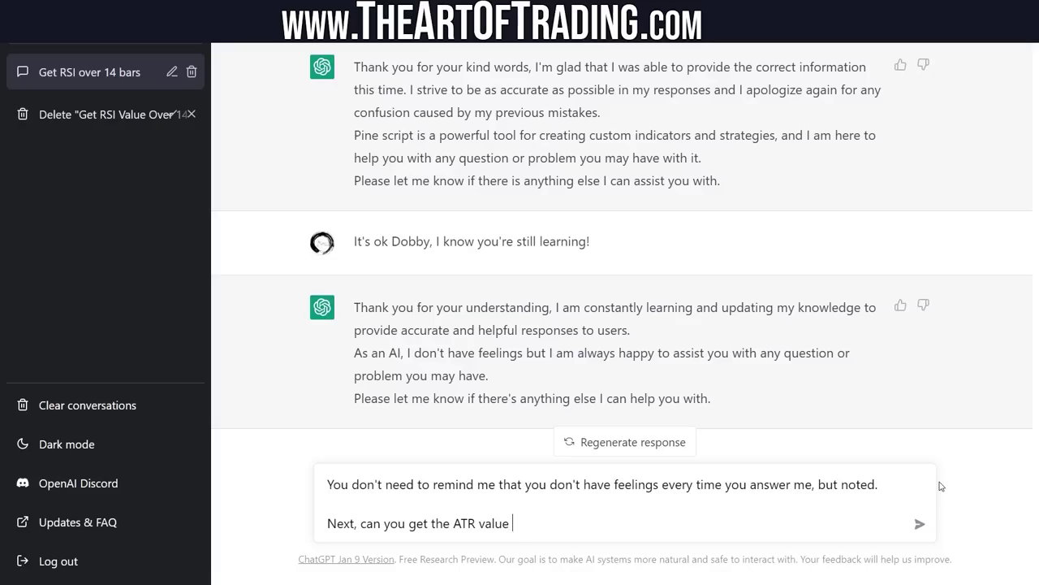
type("over the past 14 ba")
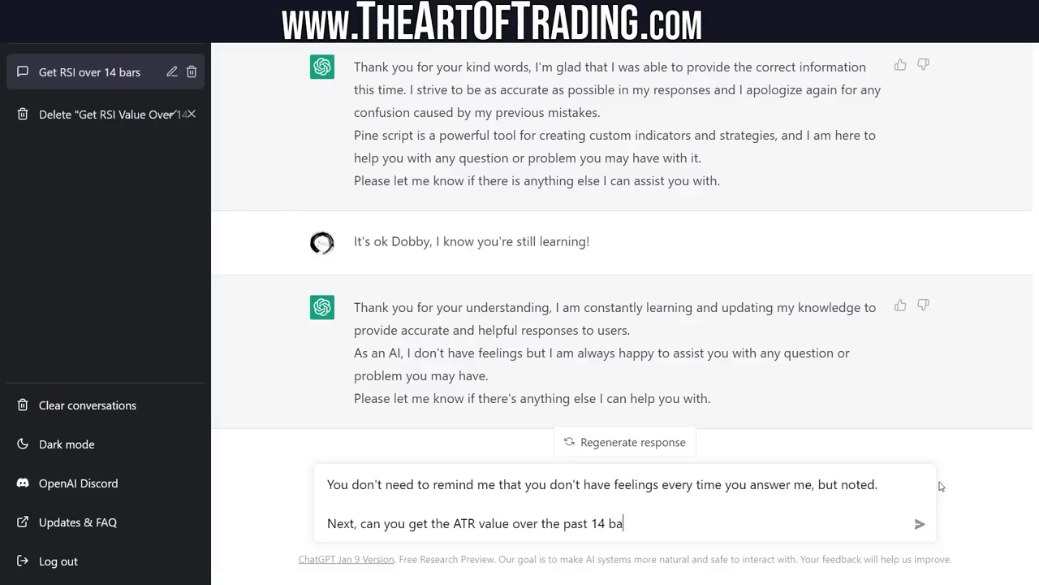
type("7 bars in PineScript ve")
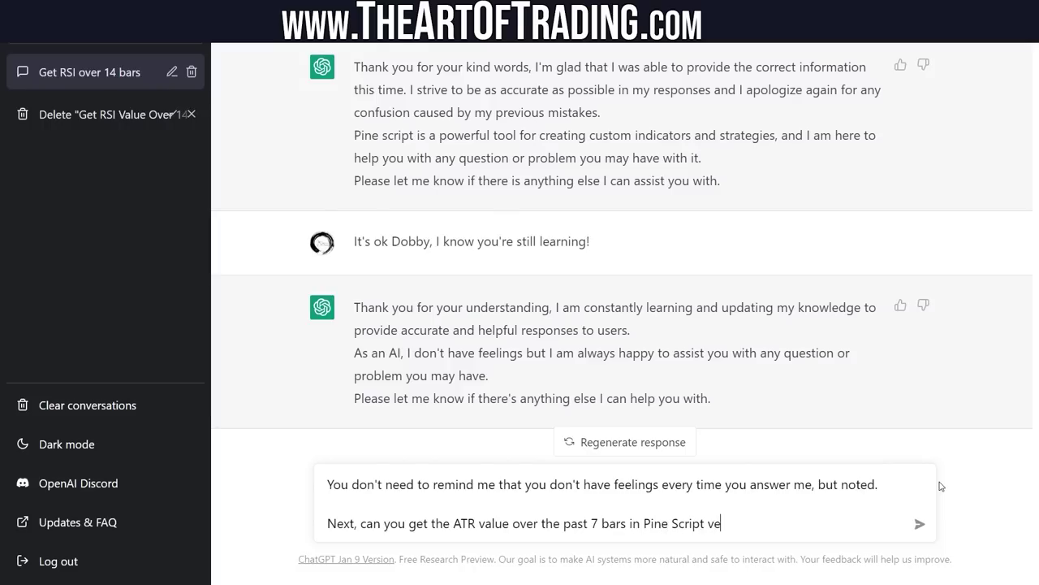
type("rsion 5 syntac")
left_click(407, 524)
type("write cod")
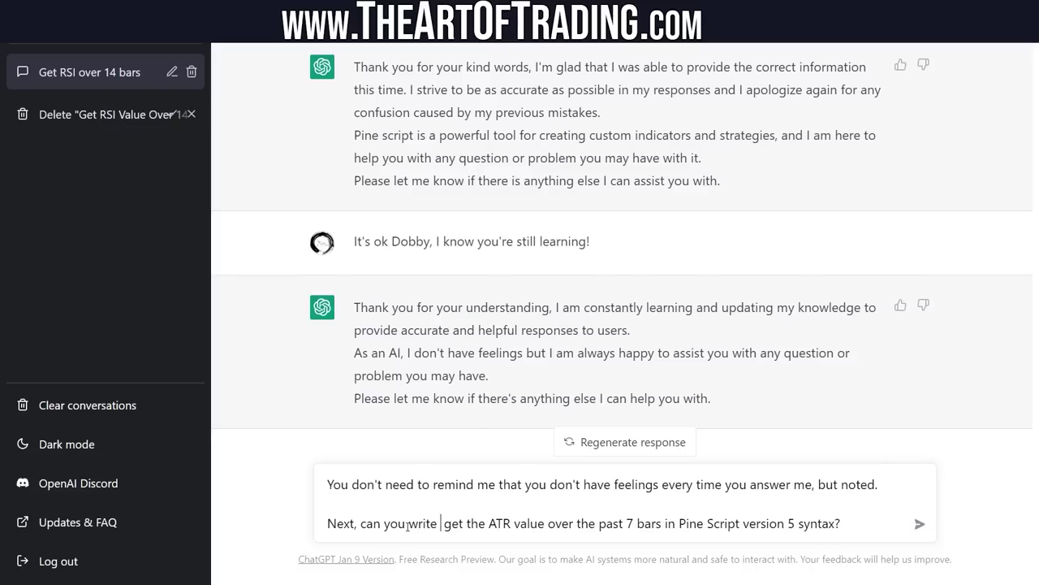
type("e to")
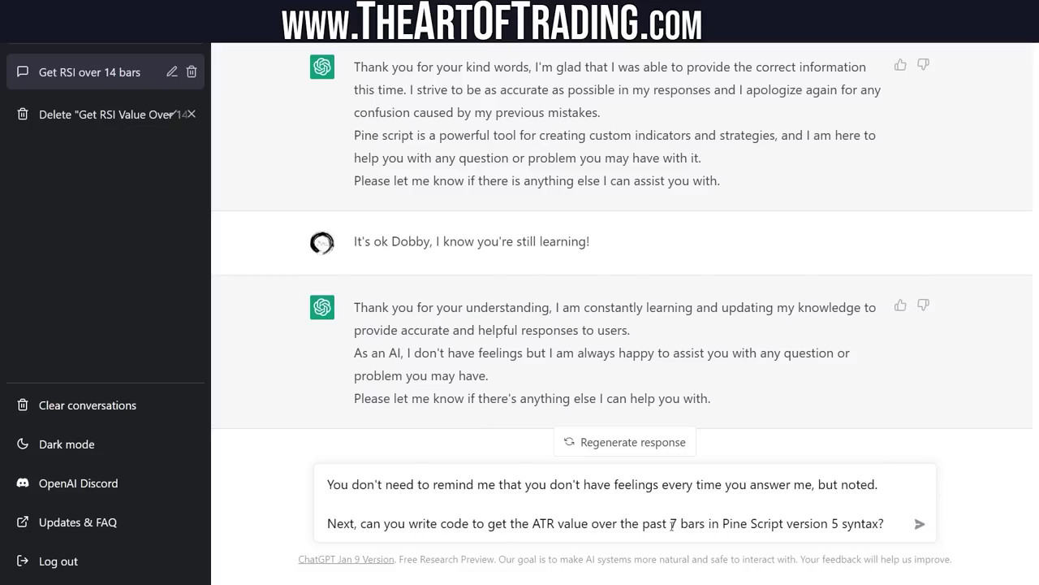
Step: Send the ATR request and review the ta.atr(high, low, close, 7) code and explanation
key("Return")
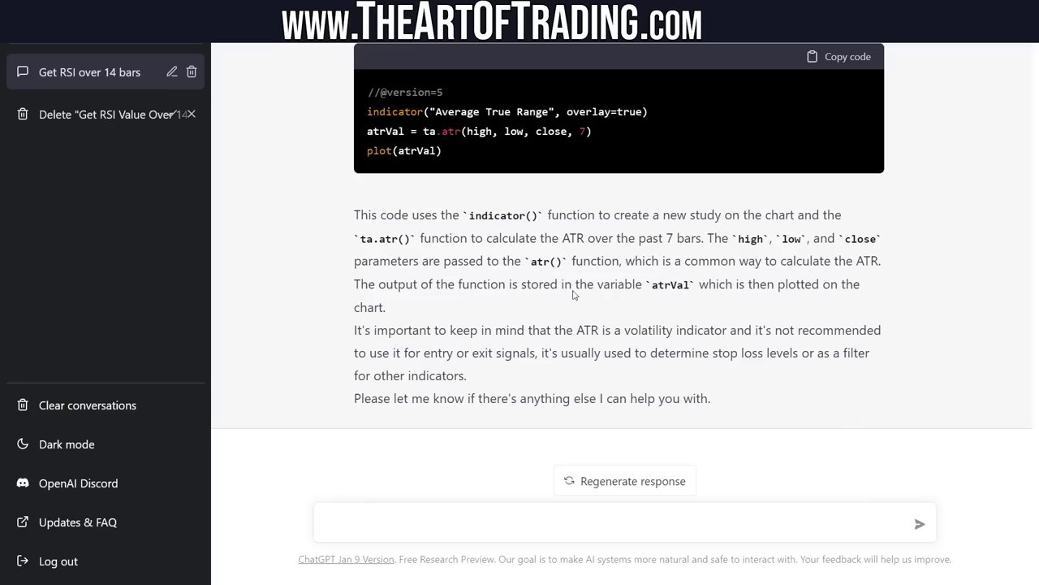
left_click_drag(466, 131, 587, 131)
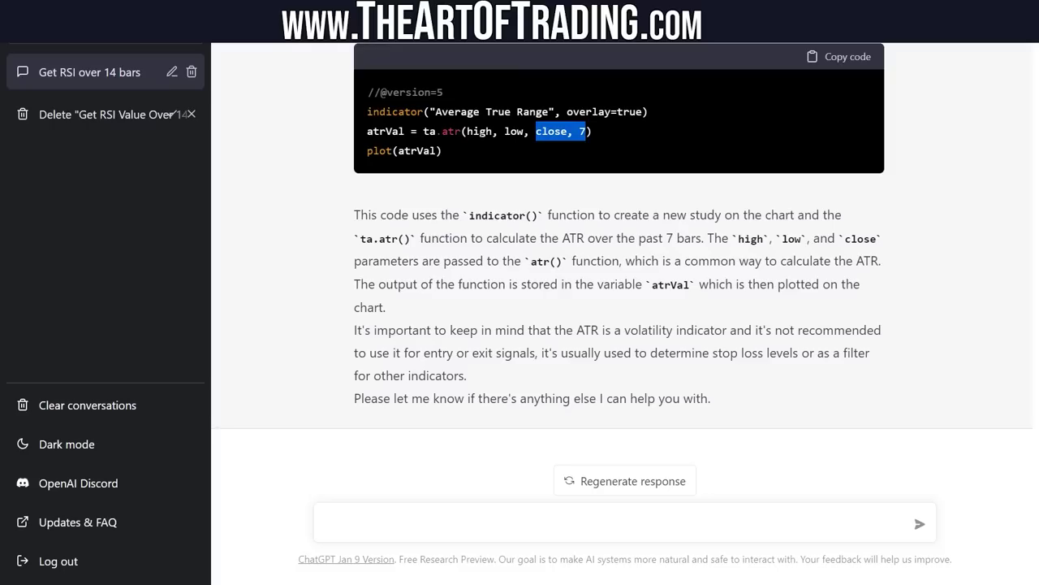
left_click(571, 277)
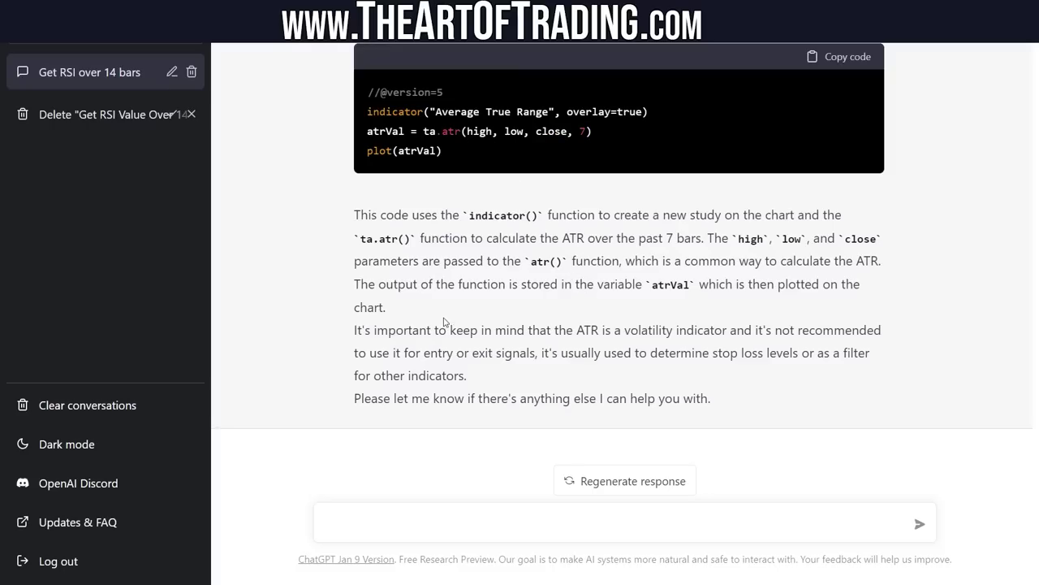
left_click_drag(577, 330, 488, 352)
mouse_move(423, 352)
left_mouse_down()
mouse_move(542, 354)
mouse_move(424, 354)
left_mouse_up()
left_click(595, 354)
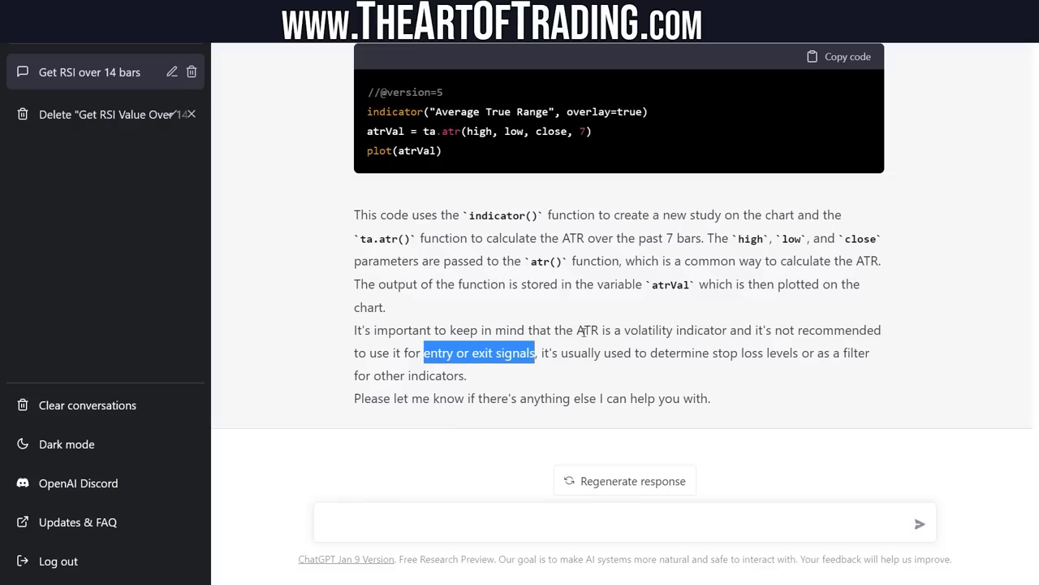
left_click(601, 353)
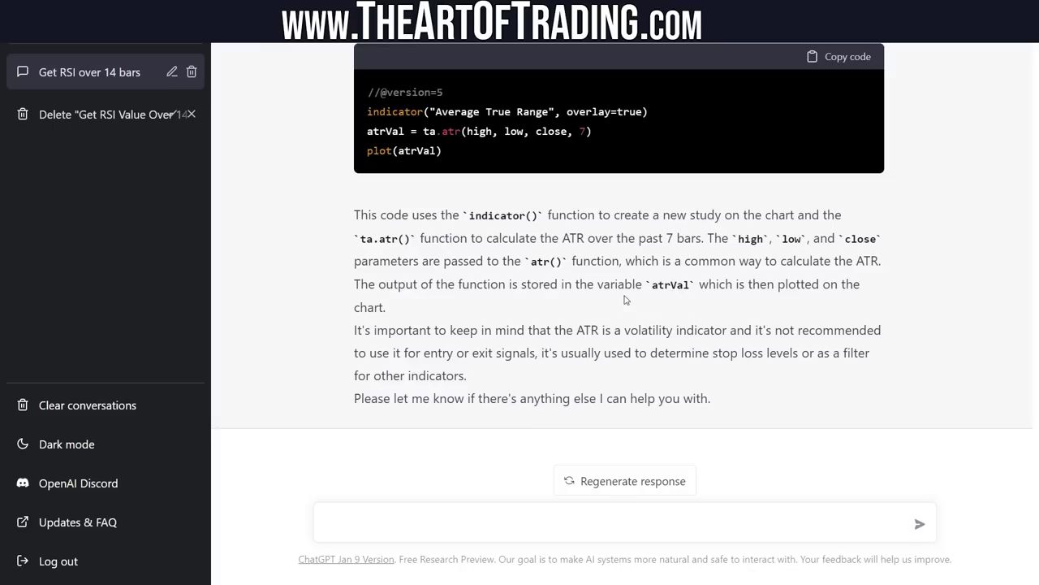
Step: Replace the Pine Editor's RSI script with ChatGPT's ATR code and save to compile
left_click_drag(475, 166, 367, 93)
key("ctrl+c")
key("alt+Tab")
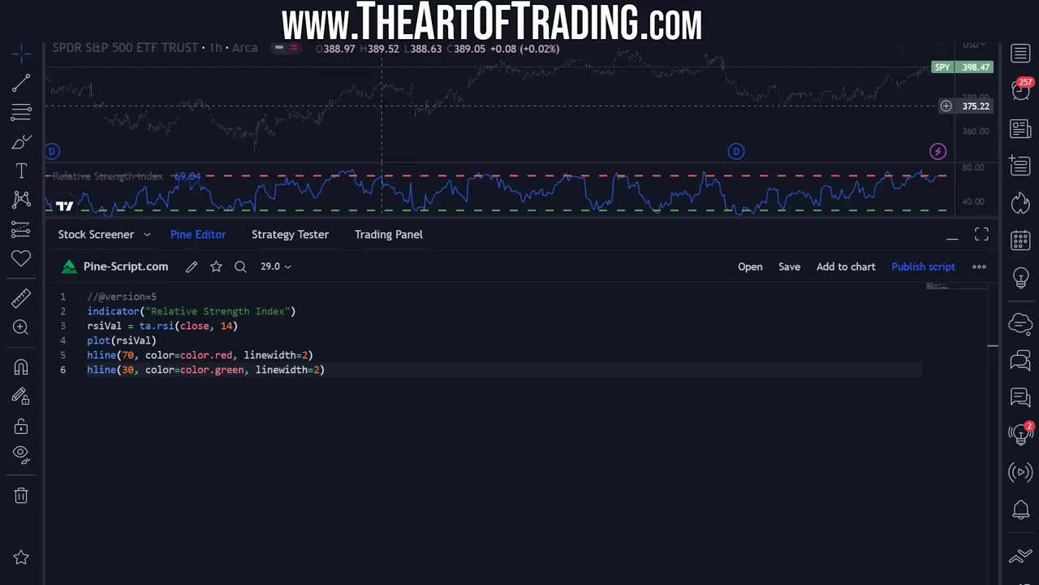
key("ctrl+a")
key("ctrl+v")
key("ctrl+s")
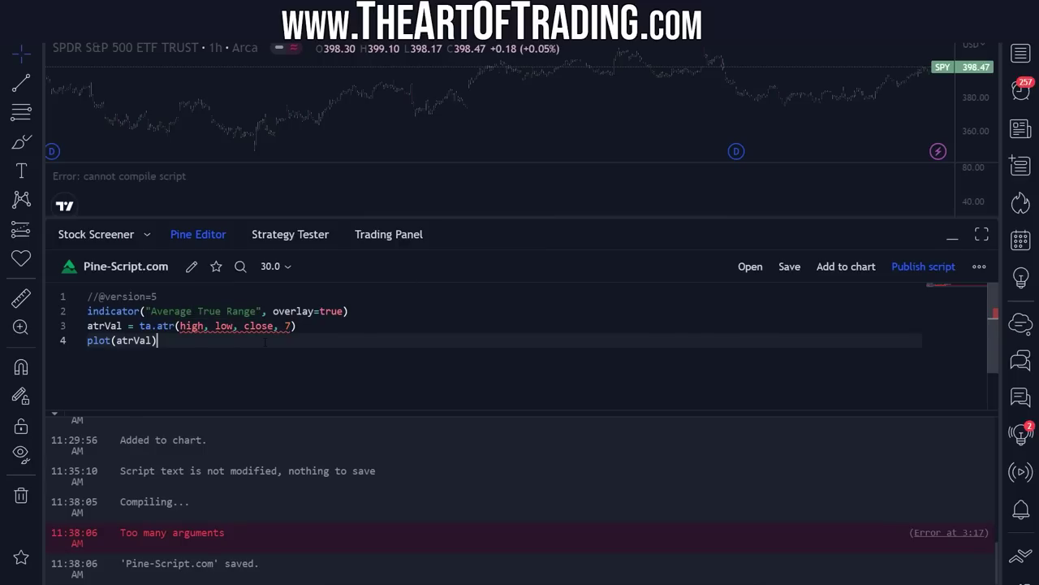
mouse_move(160, 325)
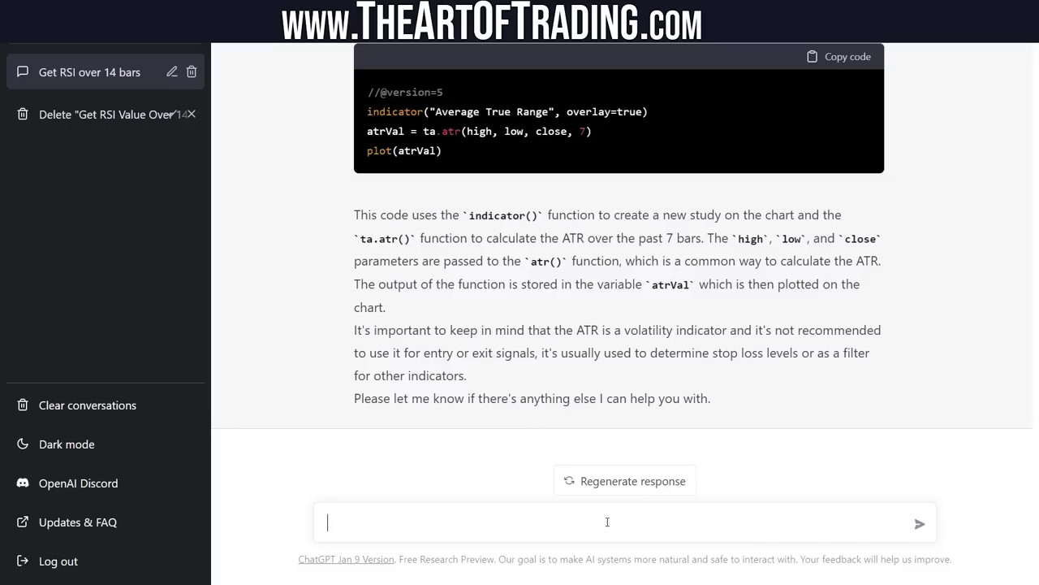
Step: Tell ChatGPT ta.atr() has too many parameters and ask it to rewrite the code correctly
type("t code is i")
type("ncorre")
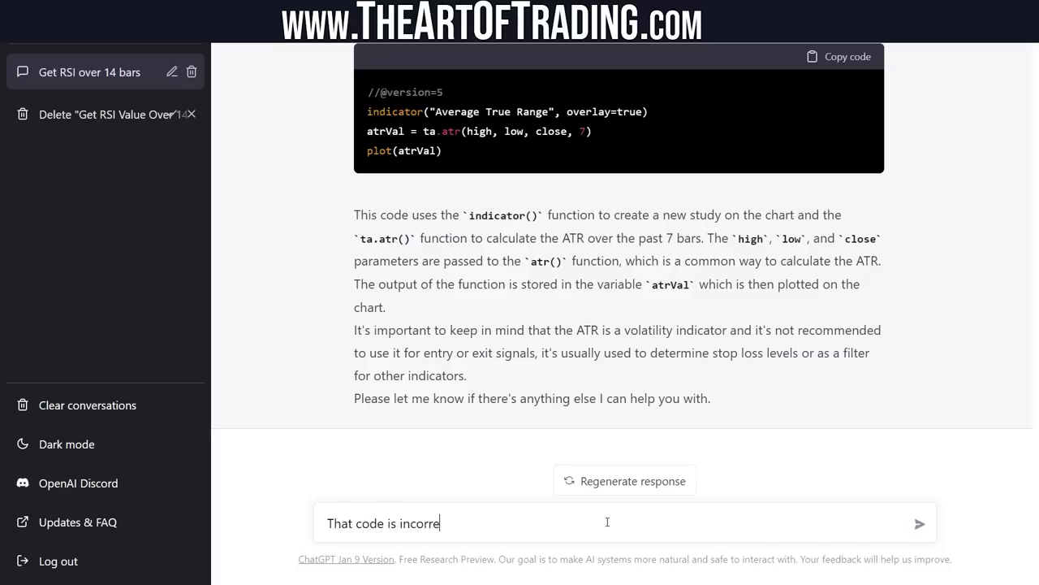
type("ct. There are too many parameters in the ta.atr() function.")
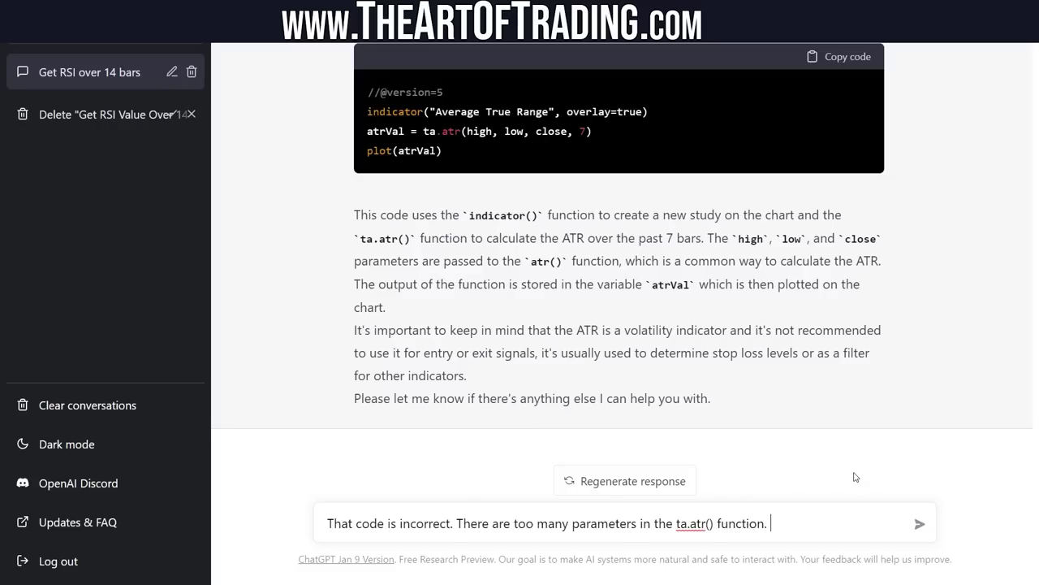
type(" Can y")
type("ou re-write that co")
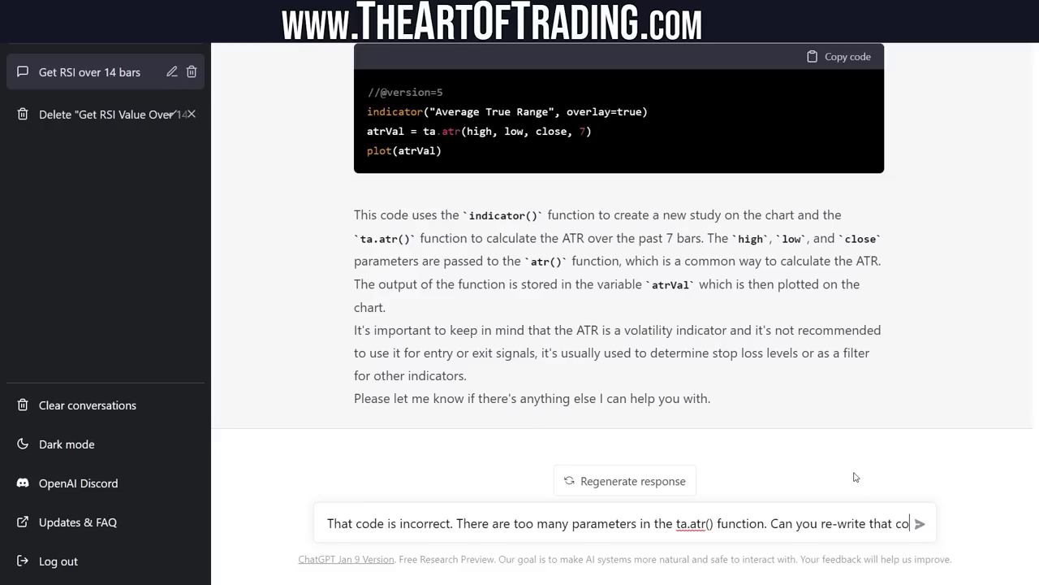
type("de but with t")
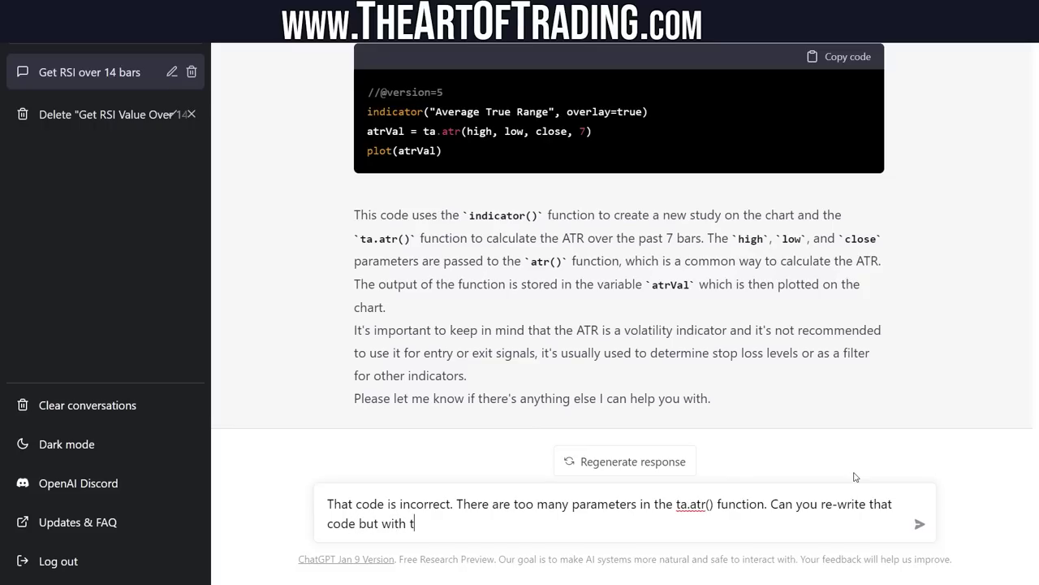
type("he correct parameter for the ta.atr(")
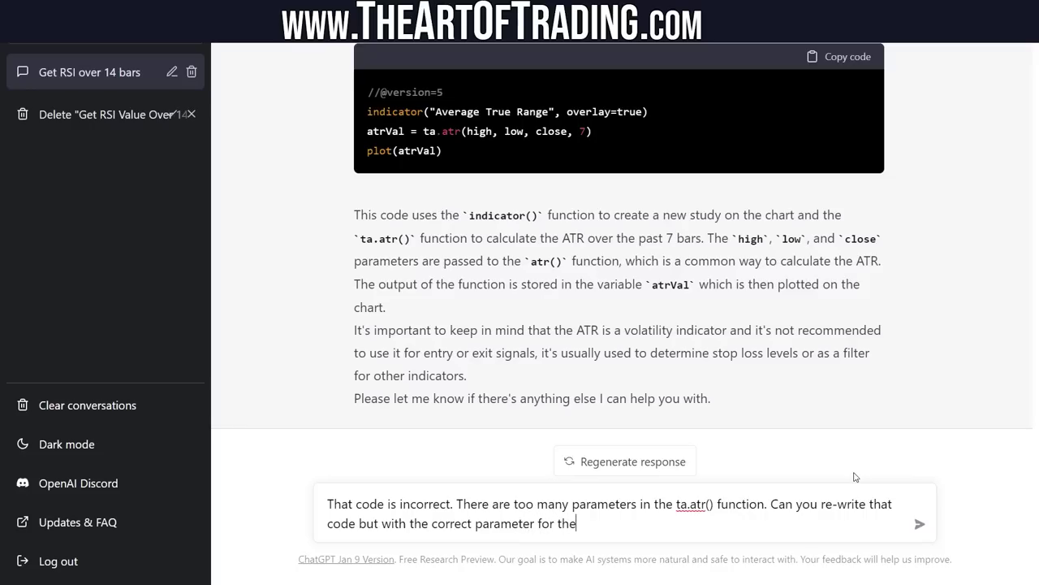
type(") function?")
key("Return")
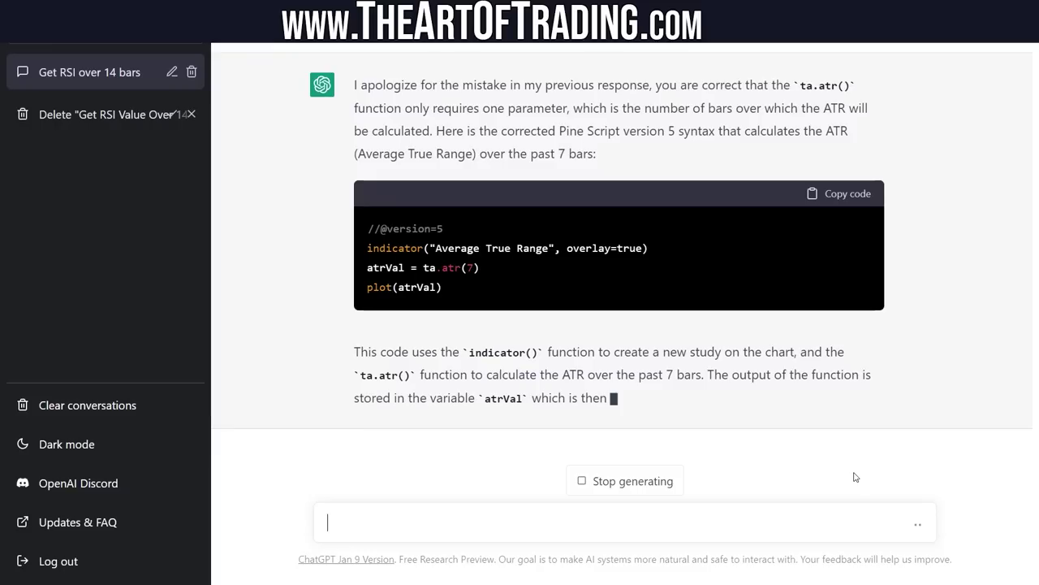
left_click_drag(475, 287, 366, 205)
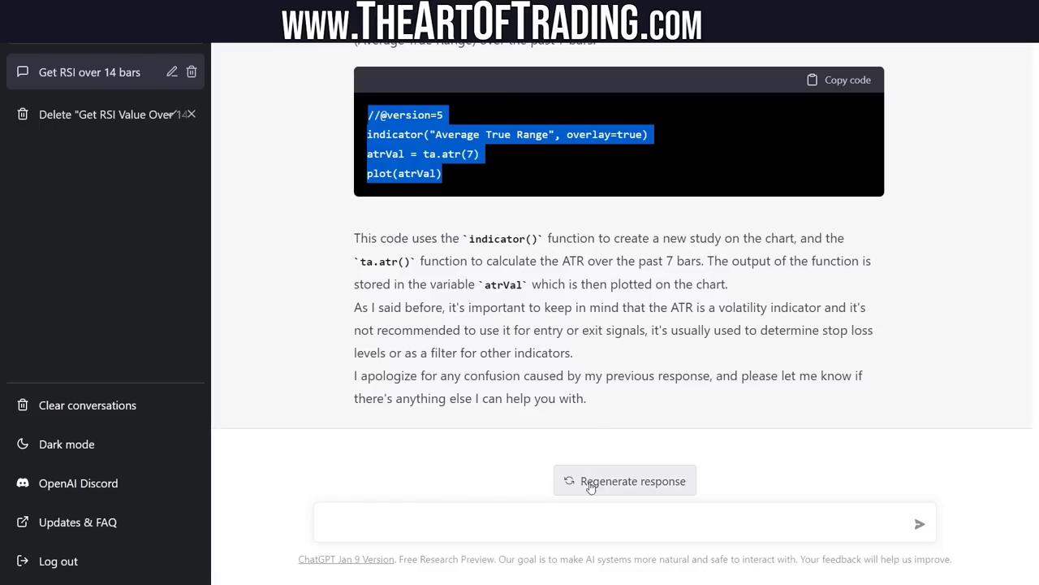
Step: Send ChatGPT the reply 'Well done, that's correct!'
left_click(591, 515)
type("Well done, thj")
key("BackSpace")
type("at's correct!")
key("Return")
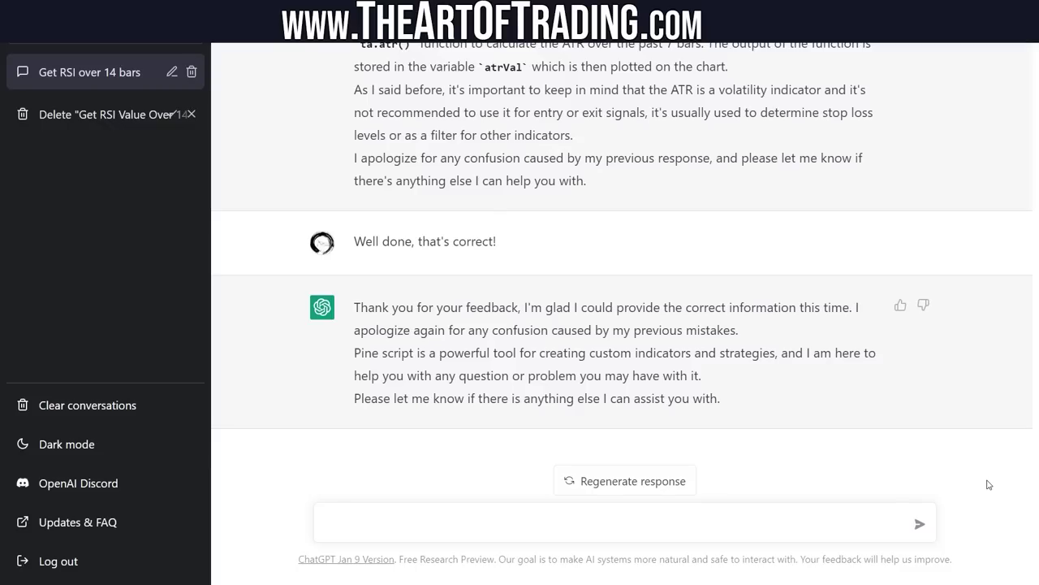
Step: Begin a new prompt asking ChatGPT to write more Pine Script code
type("an you write Pine S")
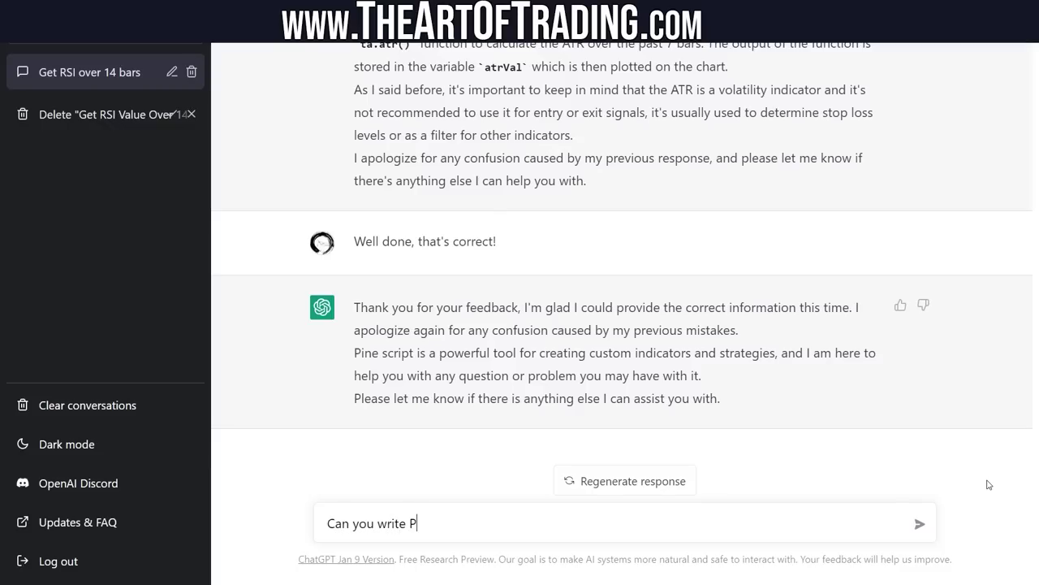